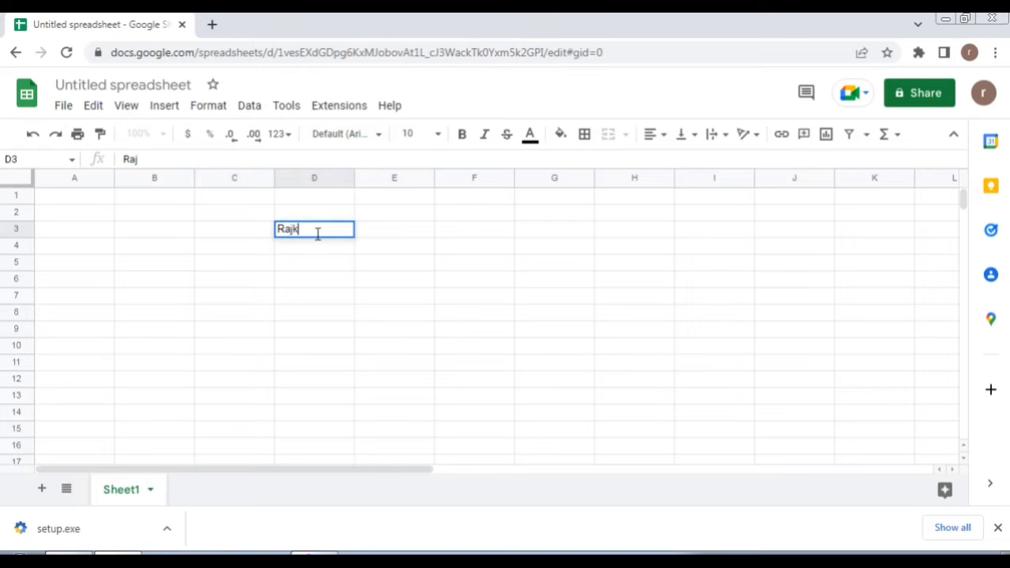
Complete the name entry in D3 and translate it in E3 with the formula =googletranslate(D3,"en","ta")
{"action": "key", "text": "Tab"}
{"action": "key", "text": "Tab"}
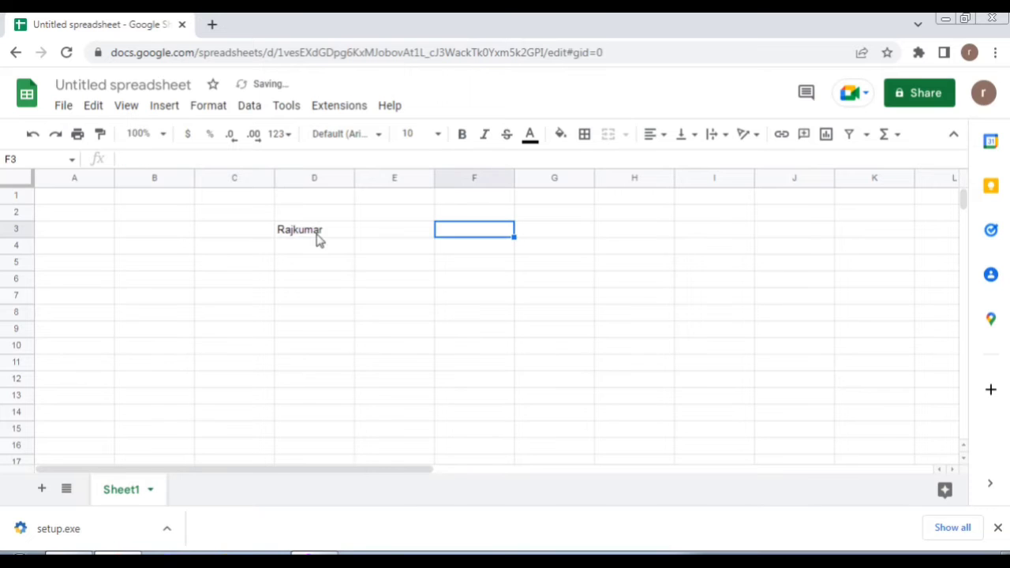
{"action": "left_click", "coordinate": [400, 241]}
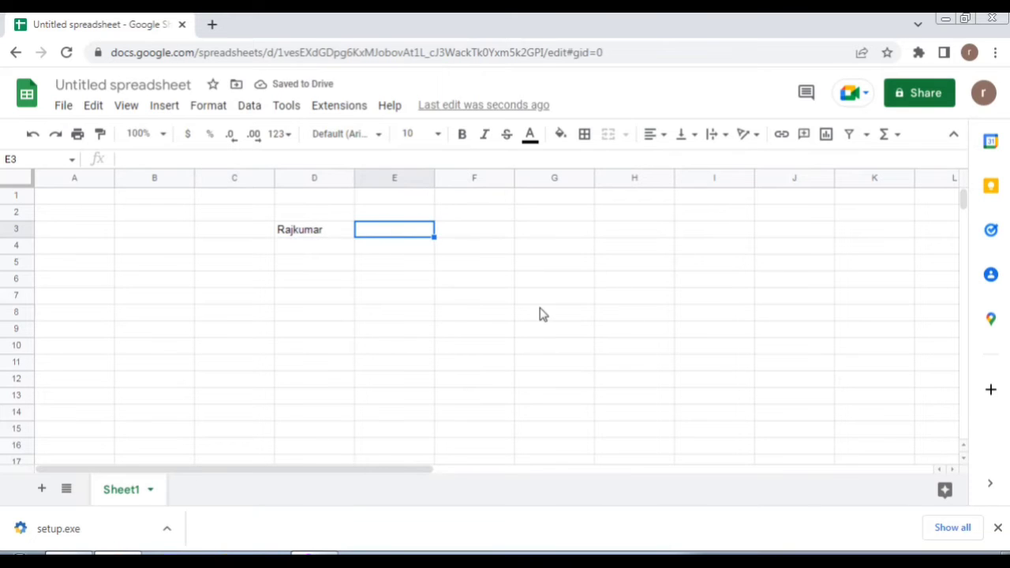
{"action": "type", "text": "=g"}
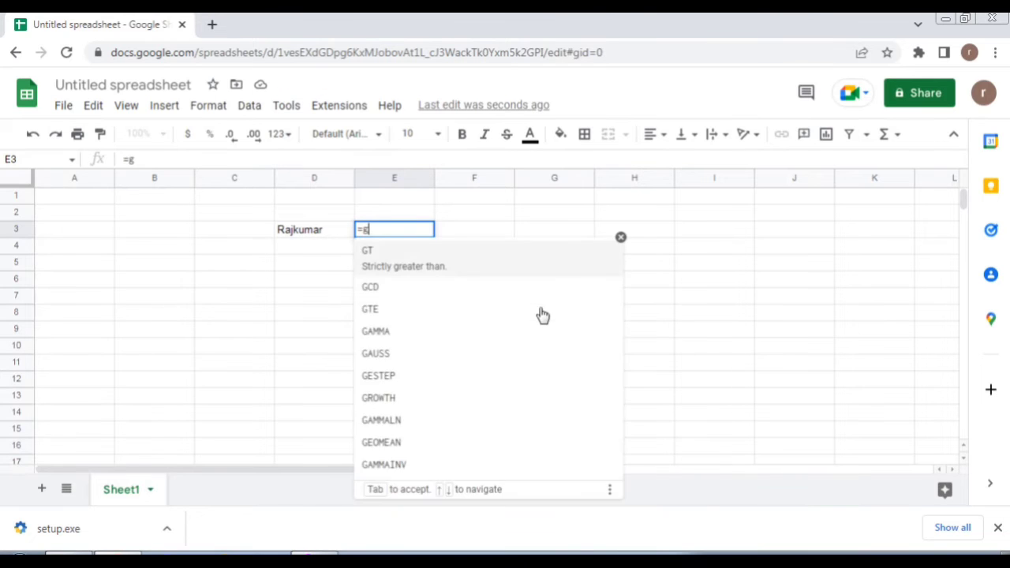
{"action": "type", "text": "oogletran"}
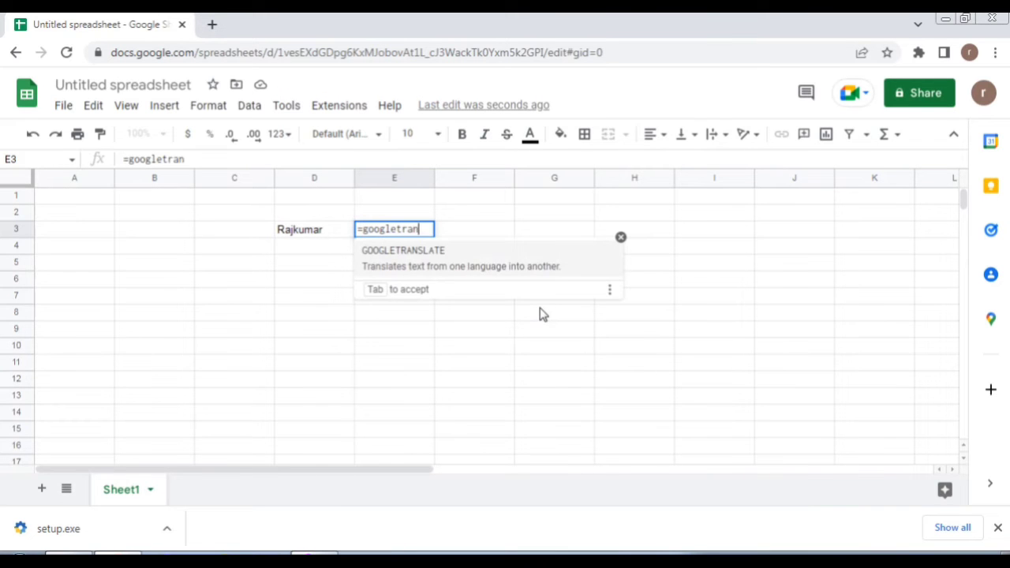
{"action": "type", "text": "slate("}
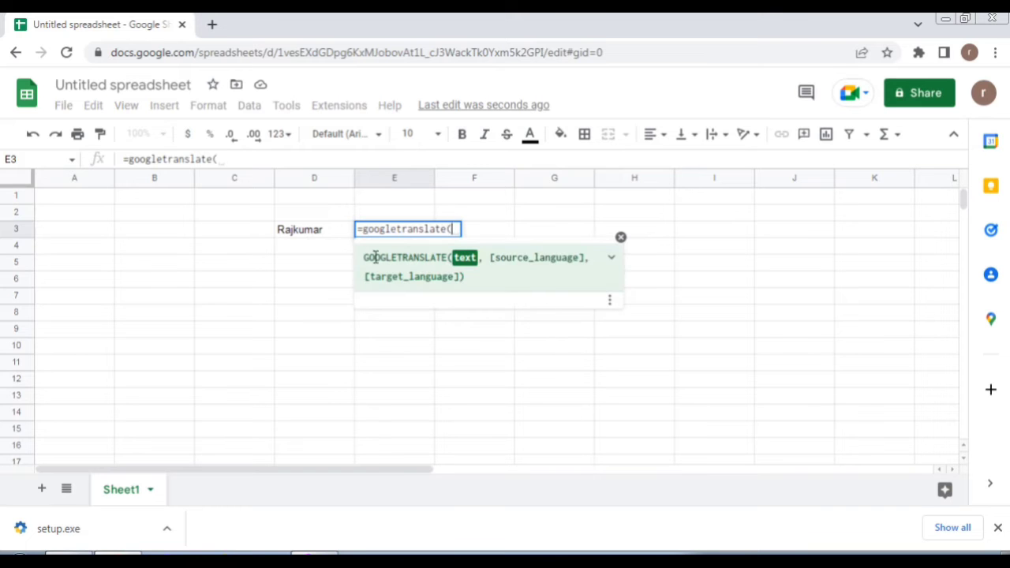
{"action": "left_click", "coordinate": [326, 235]}
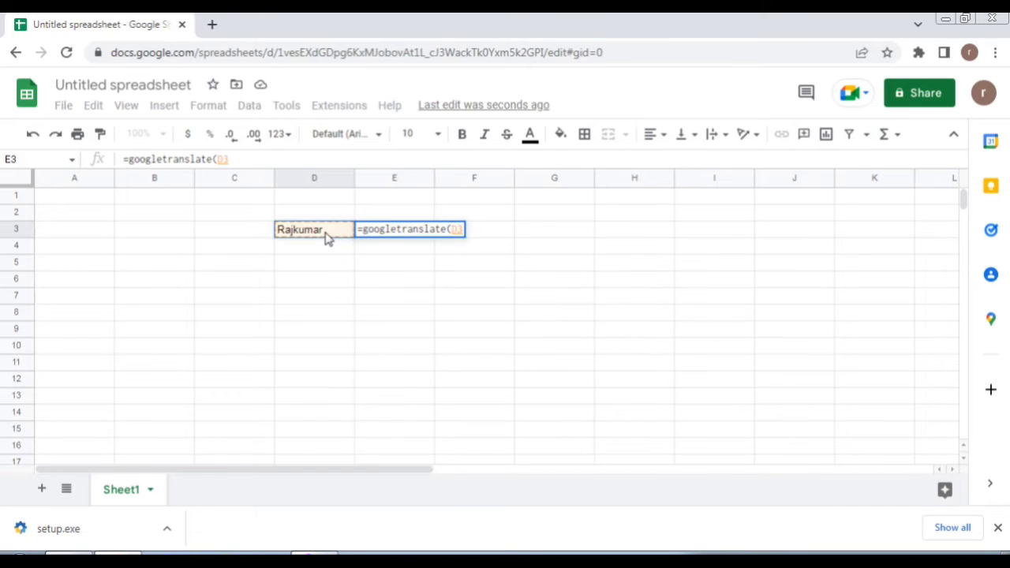
{"action": "type", "text": ",\"en"}
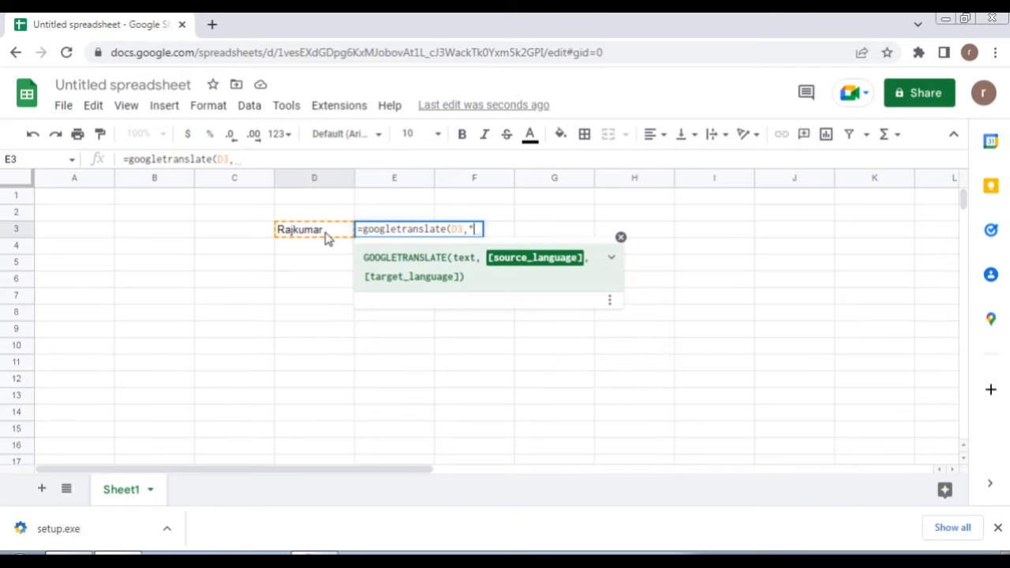
{"action": "type", "text": "\",\"t"}
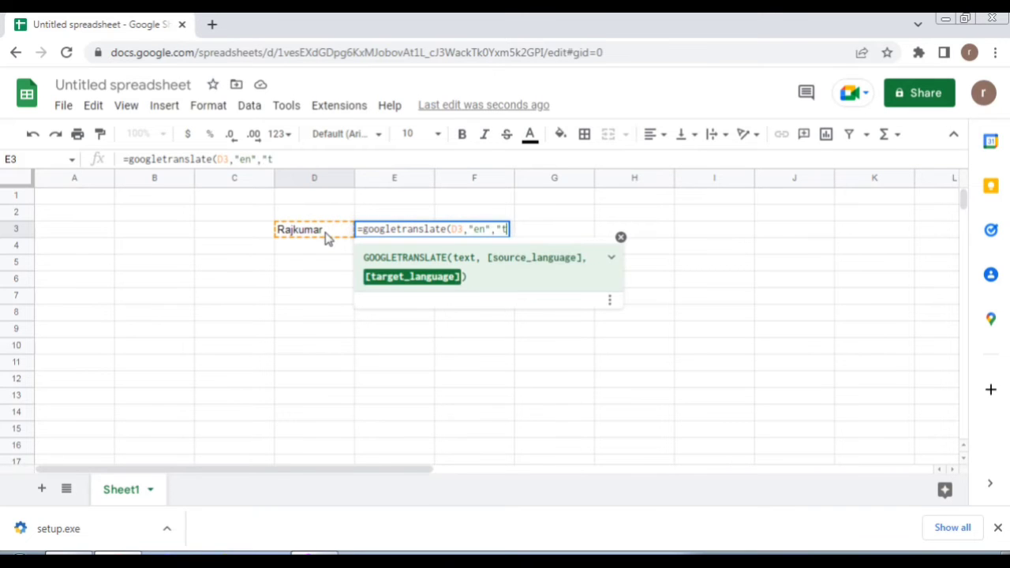
{"action": "type", "text": "a\")"}
{"action": "key", "text": "Return"}
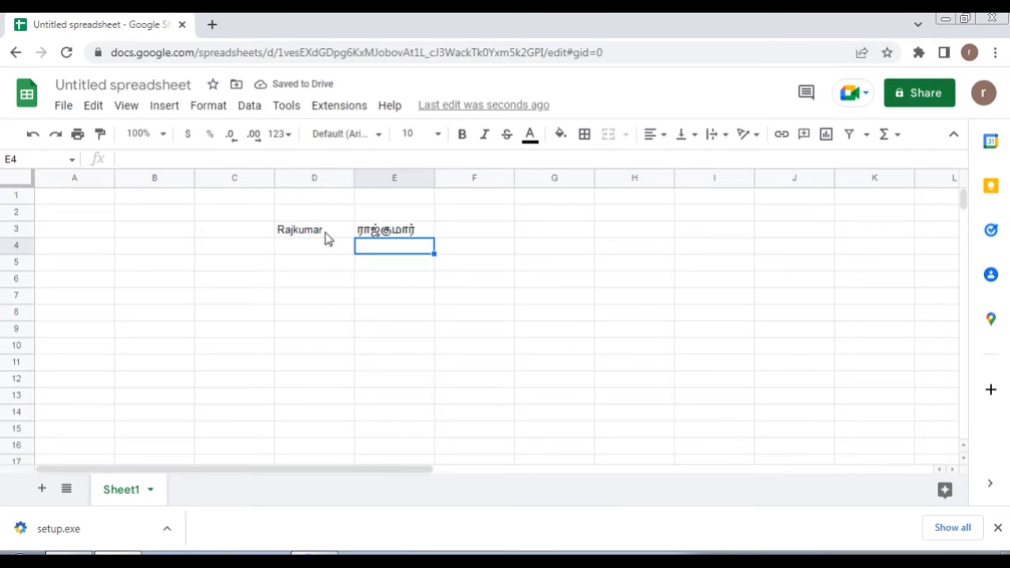
Fill the translation formula from E3 down through E10
{"action": "key", "text": "Up"}
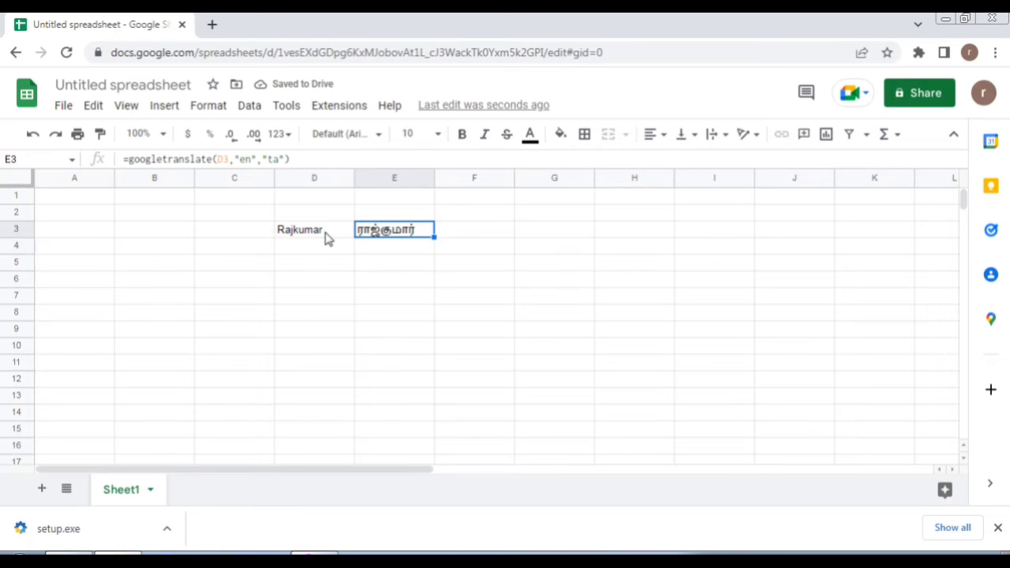
{"action": "key", "text": "shift+Down"}
{"action": "key", "text": "shift+Down"}
{"action": "key", "text": "shift+Down"}
{"action": "key", "text": "shift+Down"}
{"action": "key", "text": "shift+Down"}
{"action": "key", "text": "shift+Down"}
{"action": "key", "text": "shift+Down"}
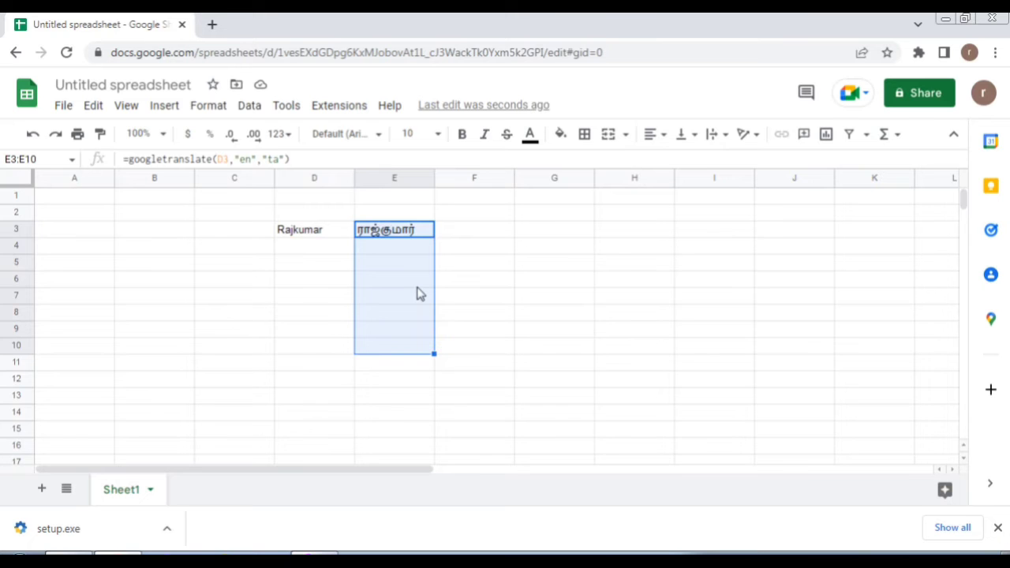
{"action": "key", "text": "ctrl+d"}
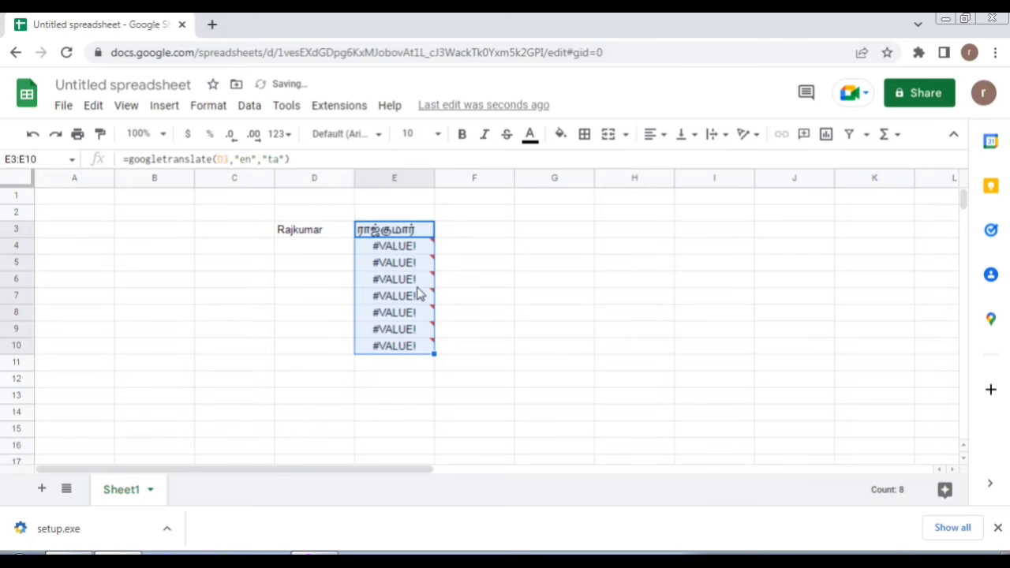
Enter a different sample first name in each of the cells D4 through D7
{"action": "left_click", "coordinate": [321, 250]}
{"action": "type", "text": "kumar"}
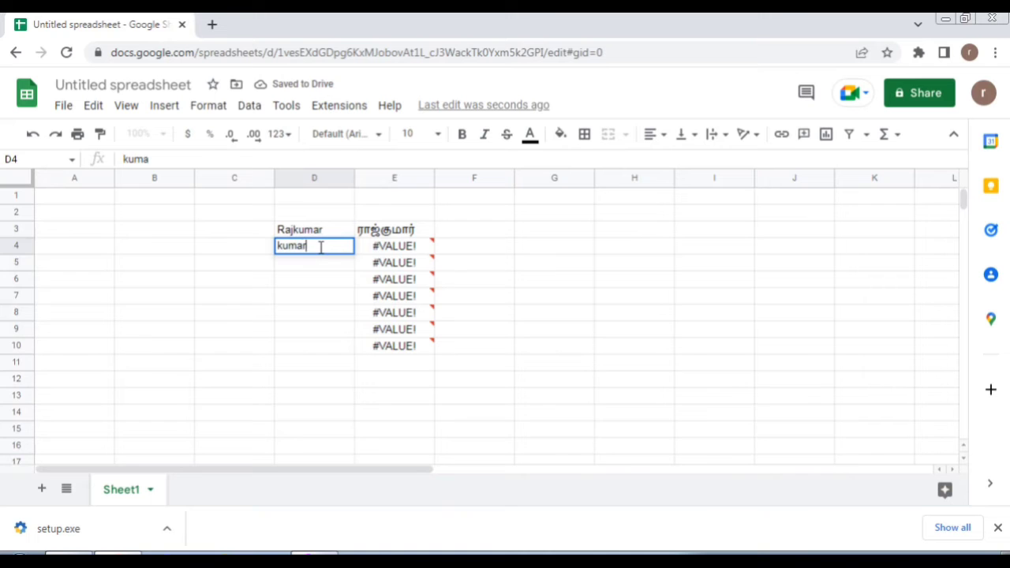
{"action": "key", "text": "Return"}
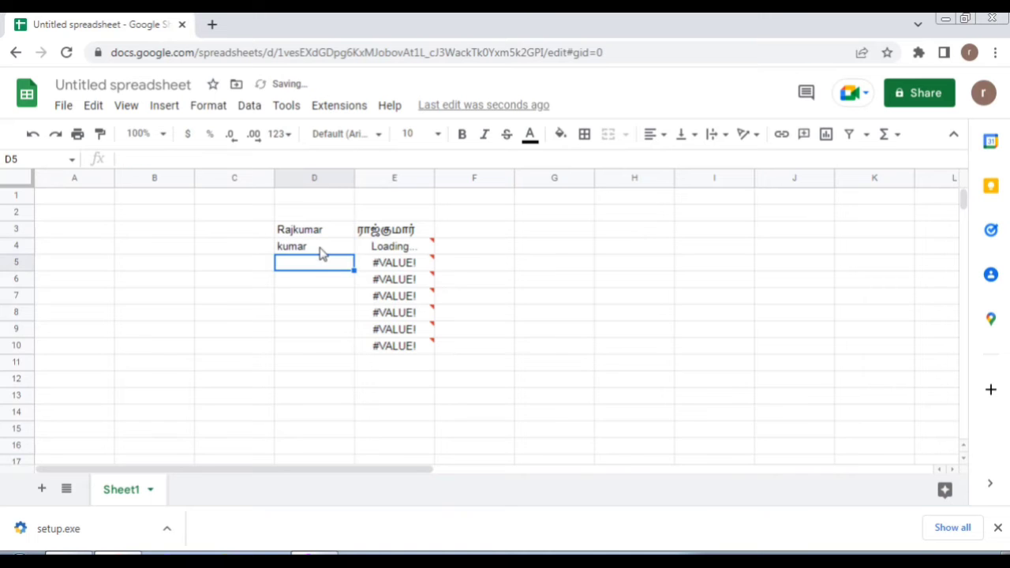
{"action": "type", "text": "ravi"}
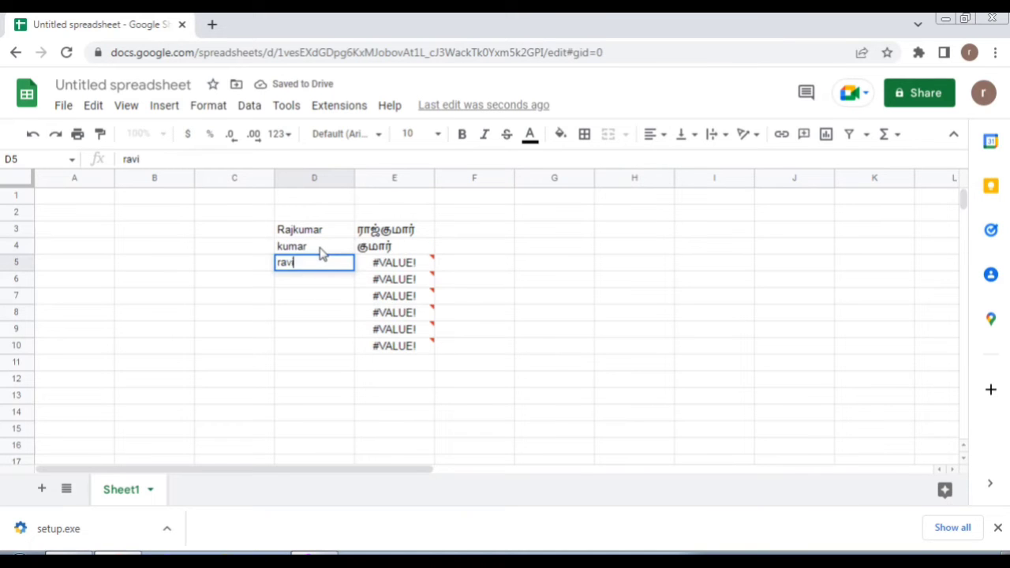
{"action": "key", "text": "Return"}
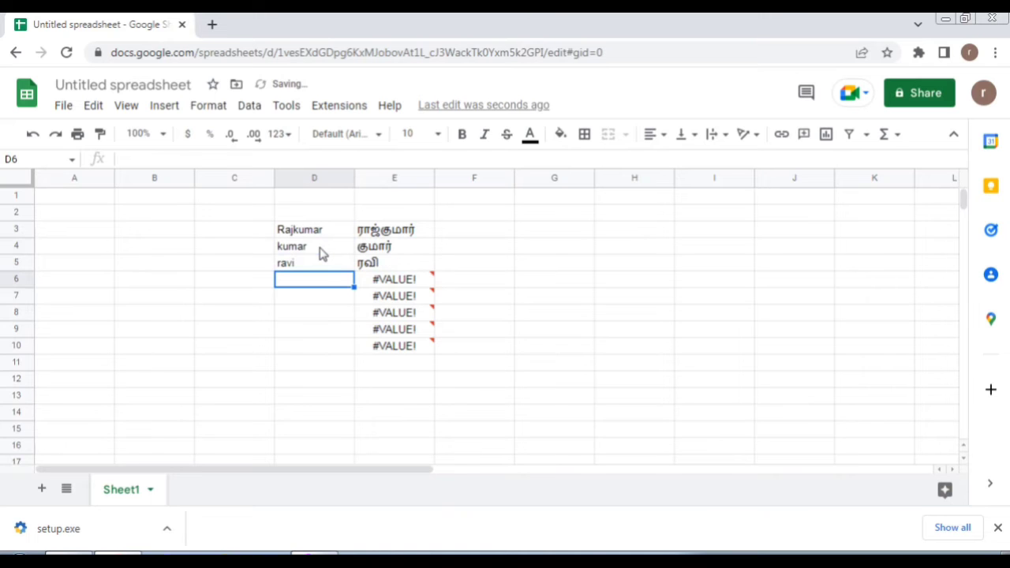
{"action": "type", "text": "balu"}
{"action": "key", "text": "Return"}
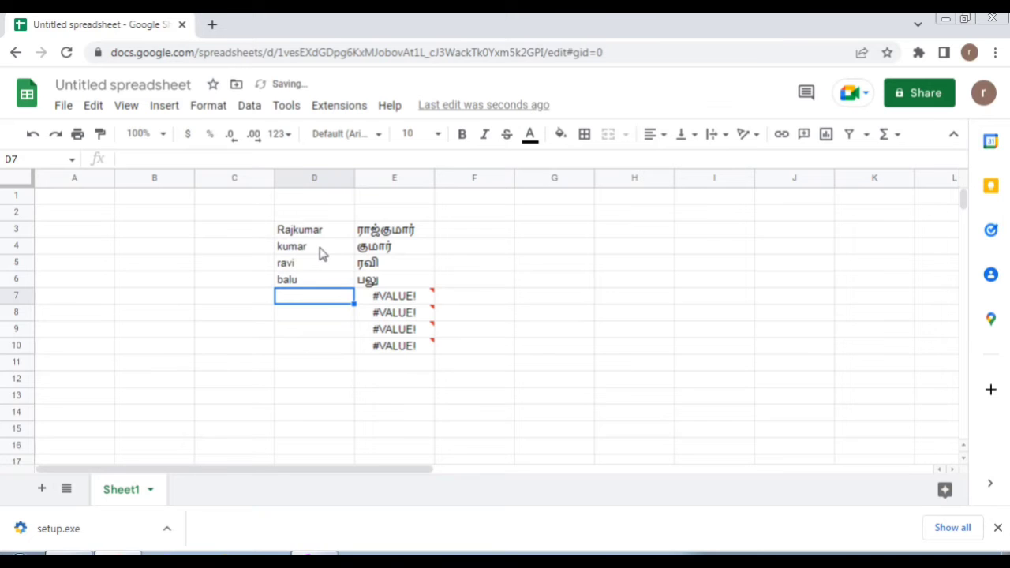
{"action": "left_click", "coordinate": [336, 282]}
{"action": "left_click", "coordinate": [331, 296]}
{"action": "type", "text": "raja"}
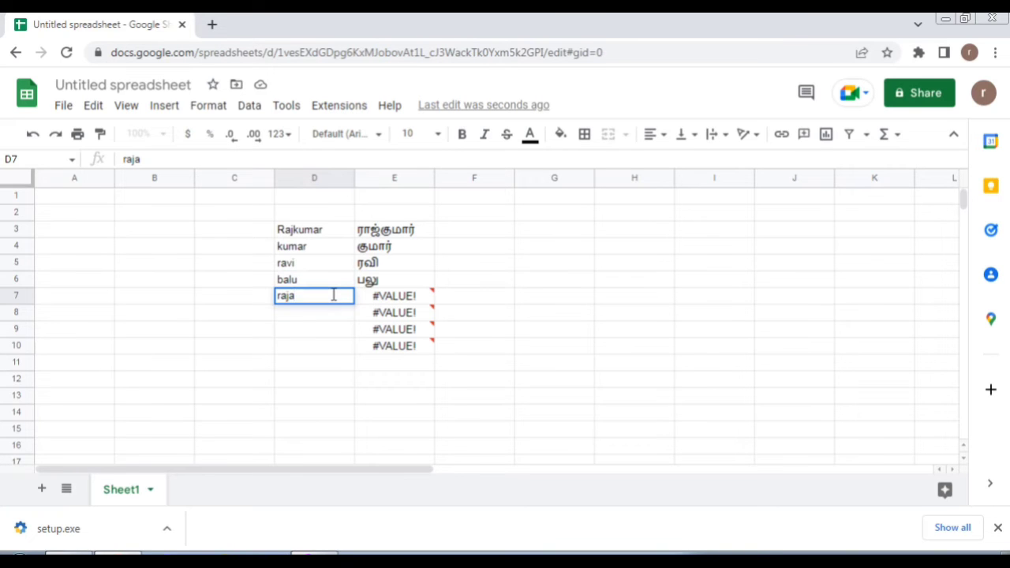
{"action": "key", "text": "Return"}
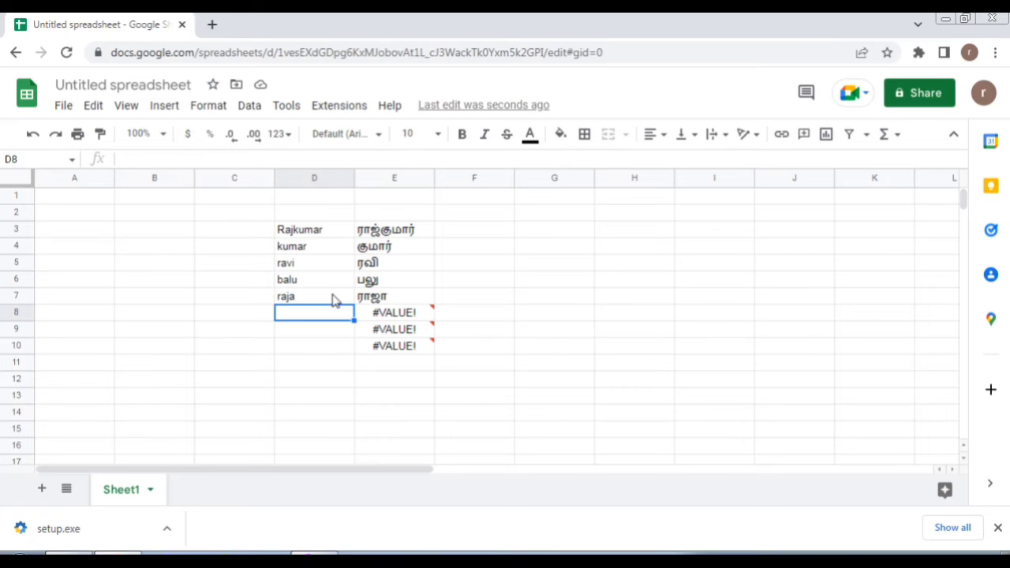
Enter the words "king" in D8 and "welcome" in D9 as further text for translation
{"action": "type", "text": "king"}
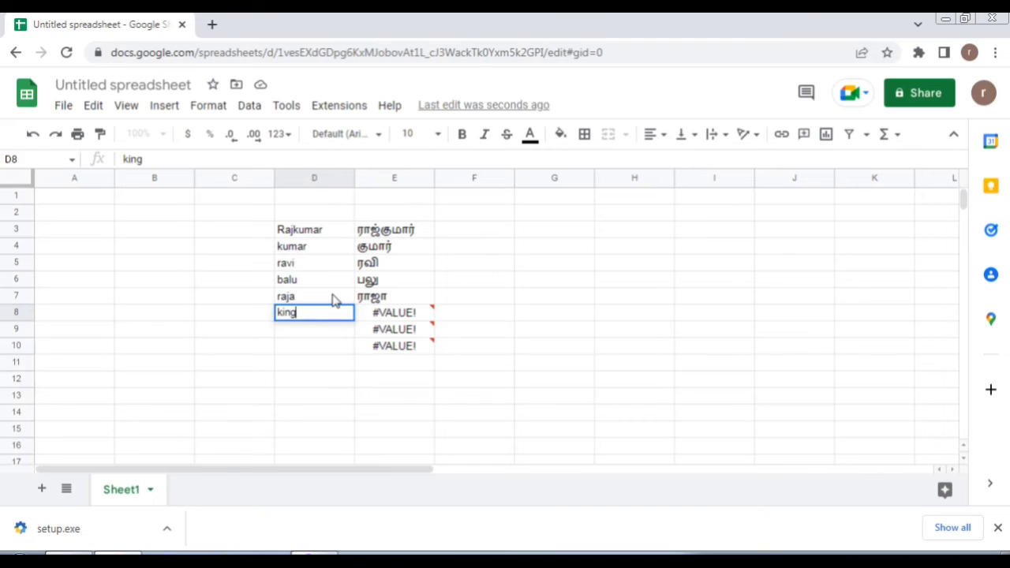
{"action": "key", "text": "Return"}
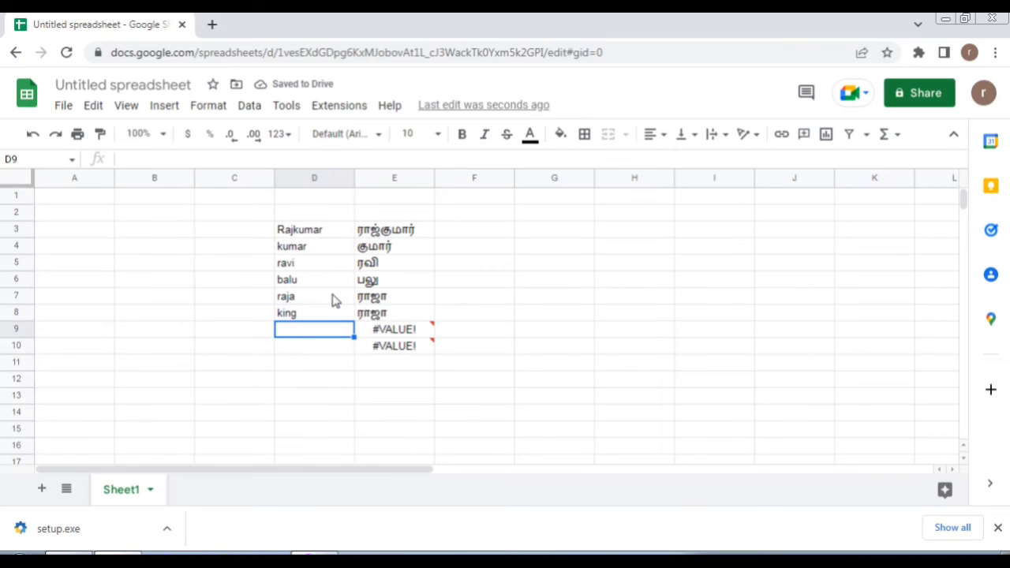
{"action": "type", "text": "welcomeq"}
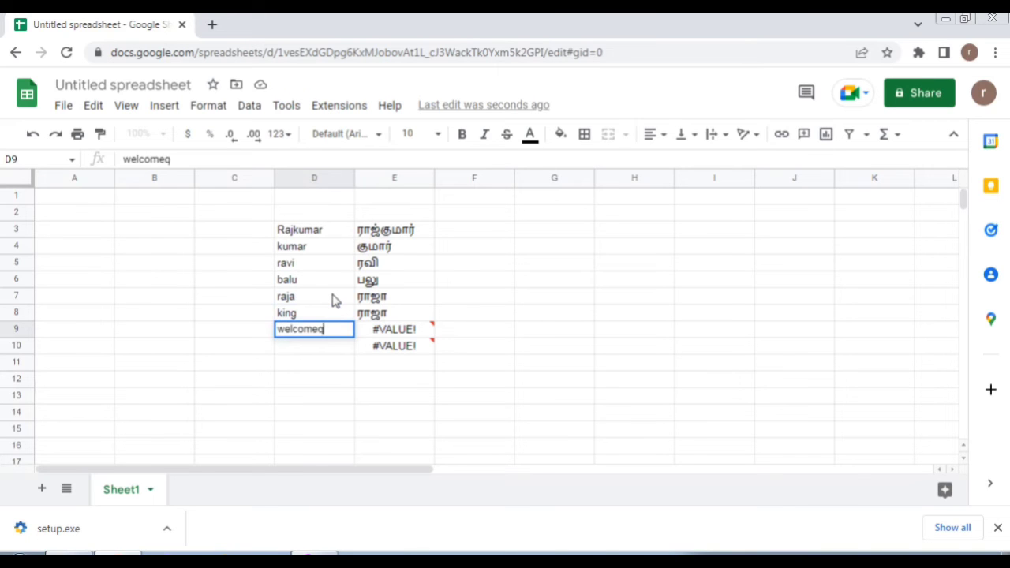
{"action": "key", "text": "BackSpace"}
{"action": "key", "text": "Tab"}
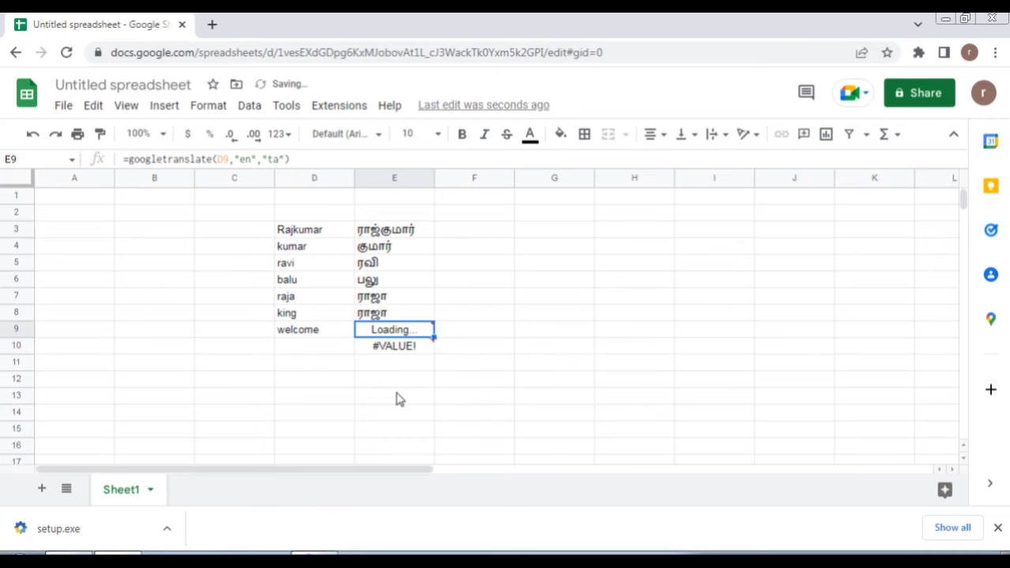
Check the translation formula in E9 and delete the unused formula in E10
{"action": "left_click", "coordinate": [342, 350]}
{"action": "left_click", "coordinate": [407, 334]}
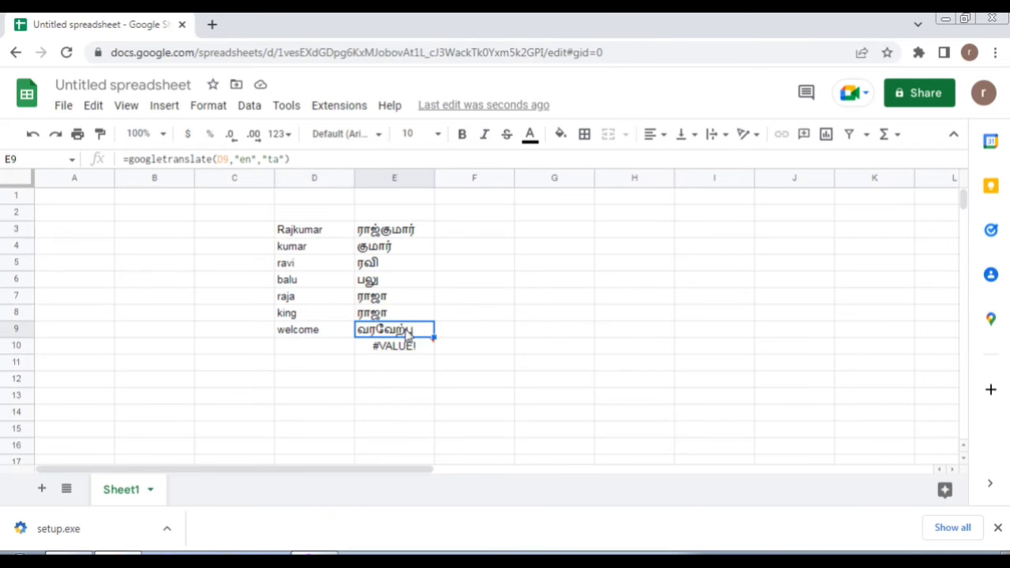
{"action": "left_click_drag", "start_coordinate": [291, 158], "coordinate": [98, 139]}
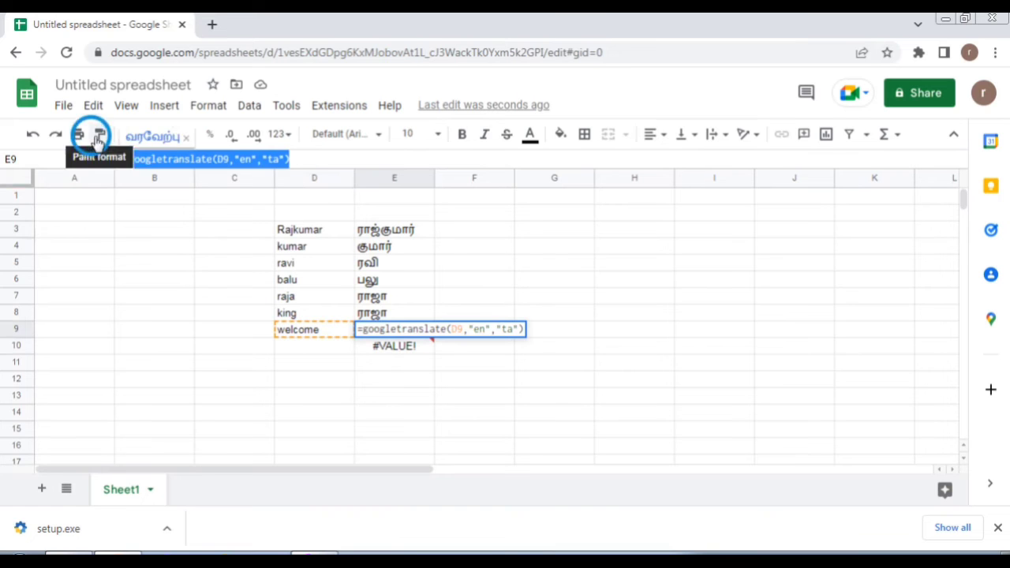
{"action": "left_click", "coordinate": [461, 312]}
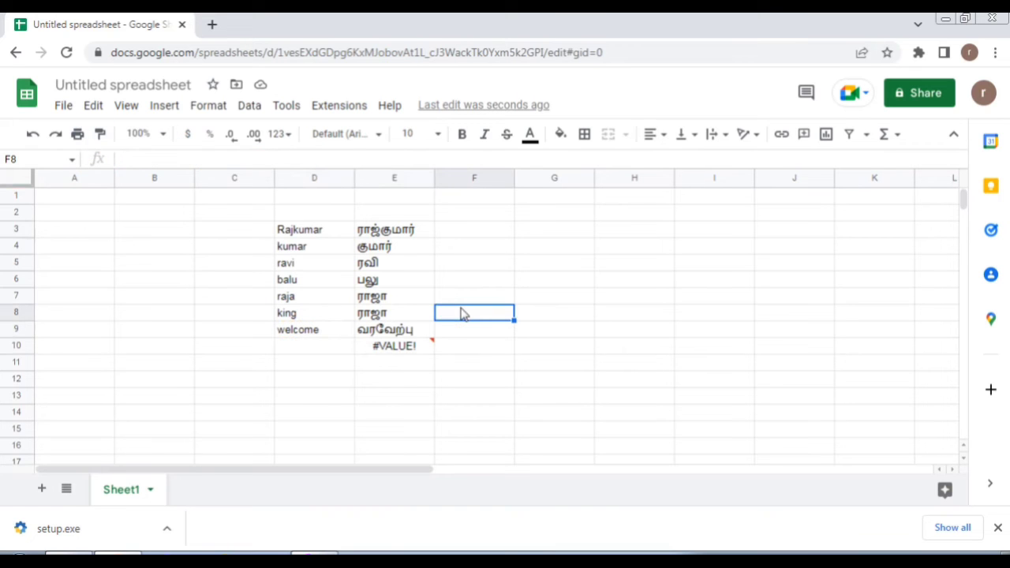
{"action": "left_click", "coordinate": [430, 348]}
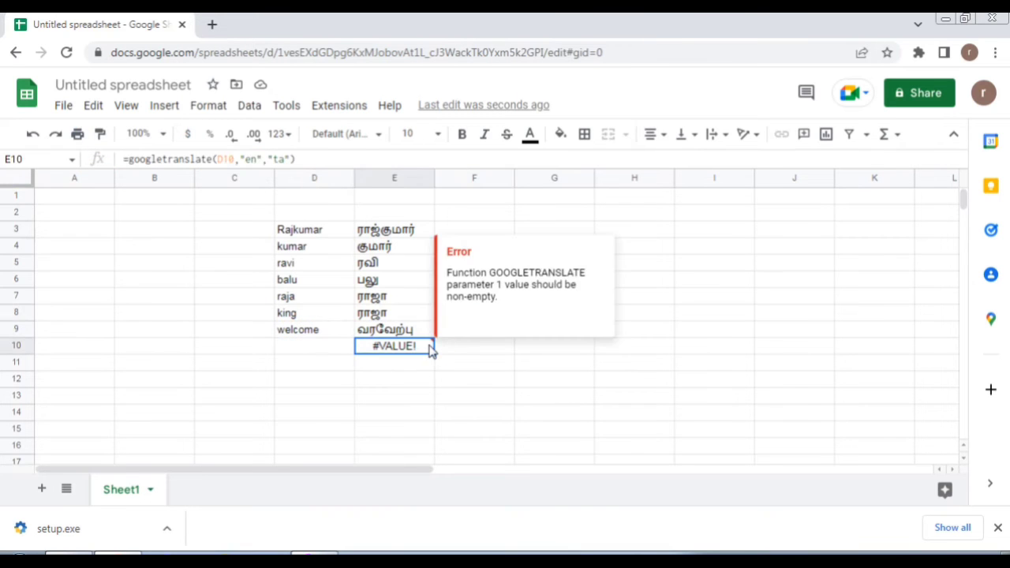
{"action": "key", "text": "Delete"}
{"action": "left_click", "coordinate": [395, 228]}
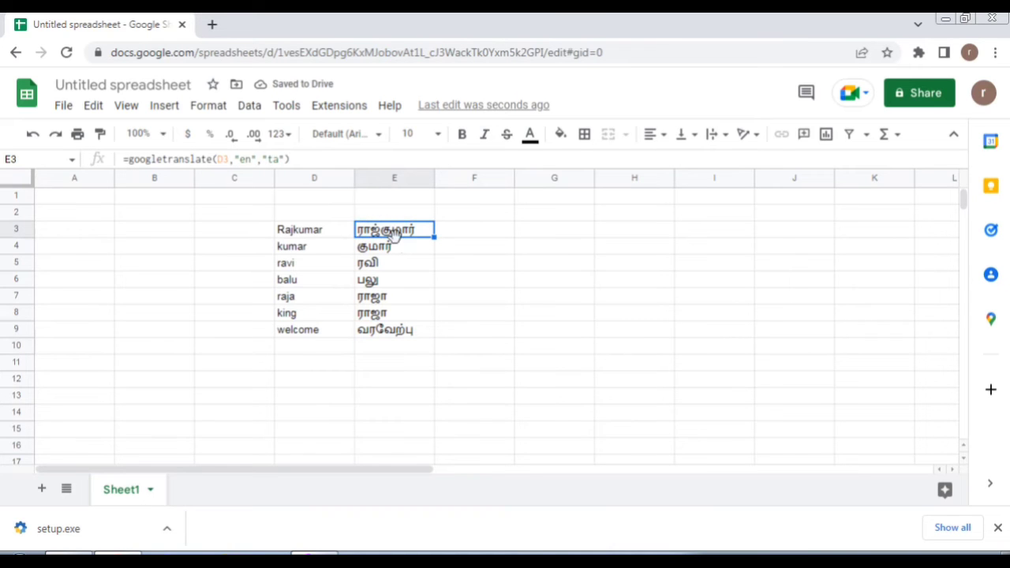
{"action": "double_click", "coordinate": [395, 231]}
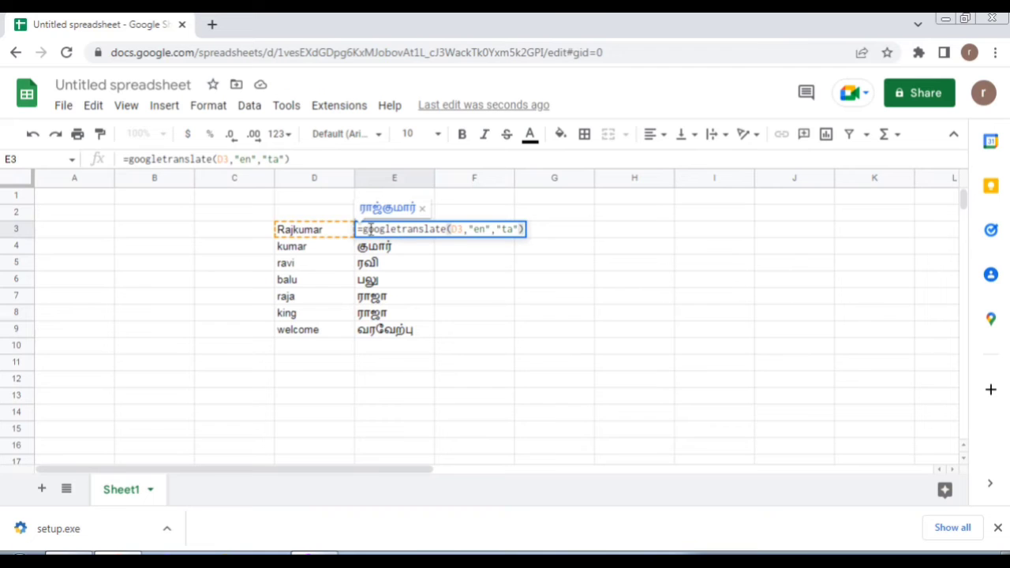
{"action": "left_click_drag", "start_coordinate": [356, 229], "coordinate": [599, 233]}
{"action": "type", "text": "\\"}
{"action": "key", "text": "BackSpace"}
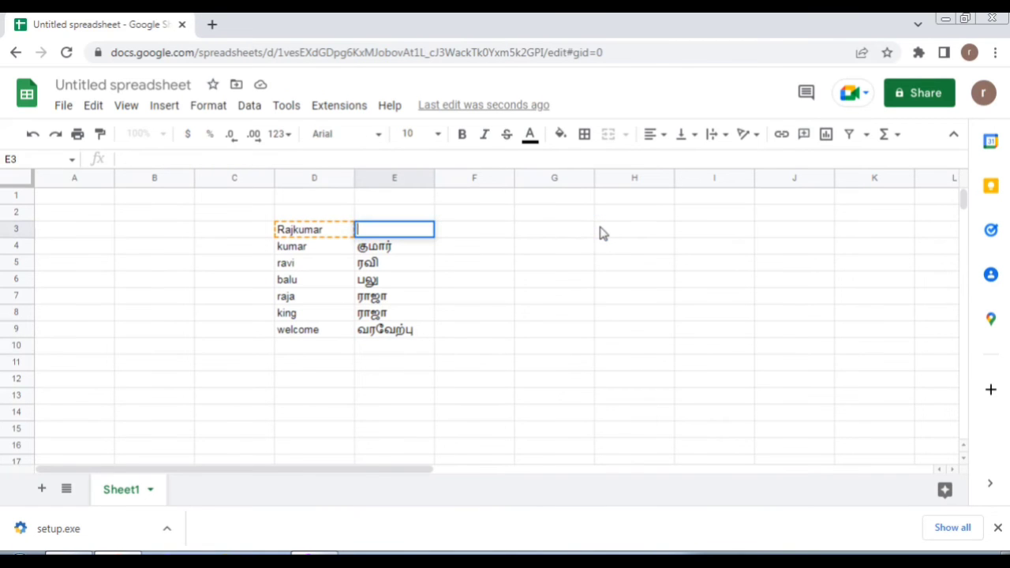
{"action": "key", "text": "Escape"}
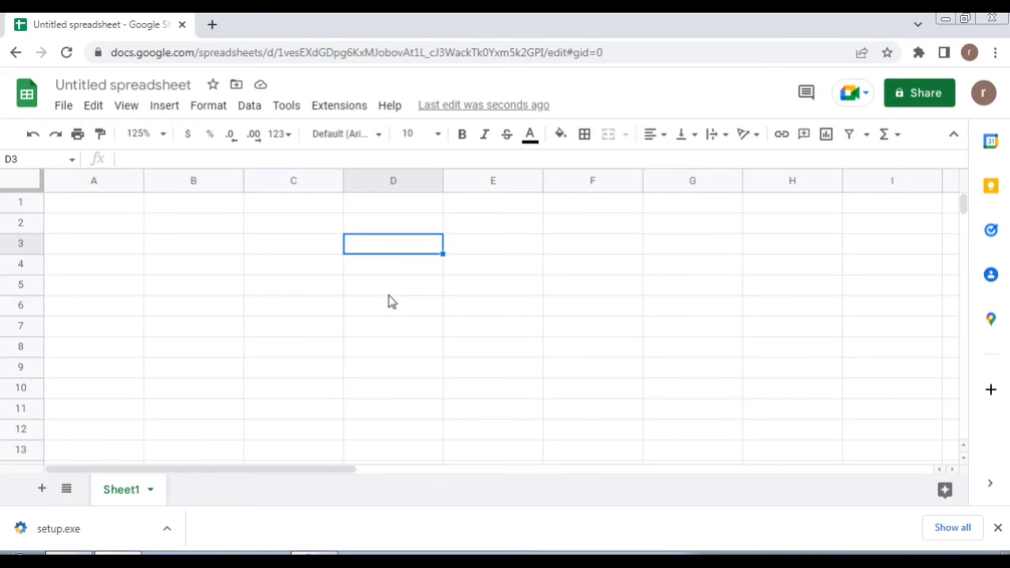
Enter a person's full name, first name and surname, in D3 of the empty sheet
{"action": "type", "text": "Ramesh"}
{"action": "key", "text": "Tab"}
{"action": "key", "text": "Left"}
{"action": "double_click", "coordinate": [417, 247]}
{"action": "type", "text": "Kumar"}
{"action": "key", "text": "Return"}
Enter a second full name in D4 and a first name followed by 2000 in D5, then select E3
{"action": "type", "text": "Bala Raj"}
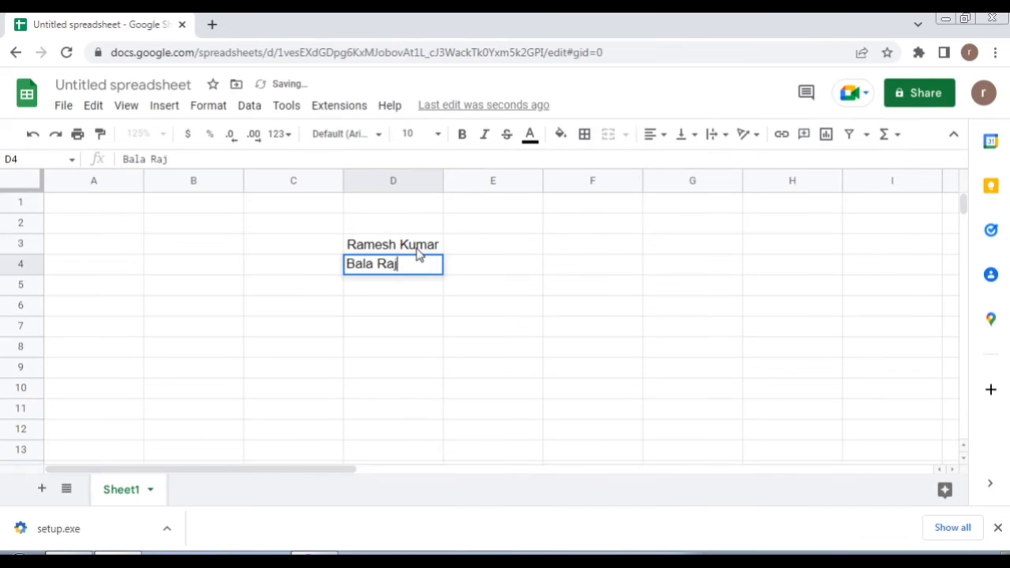
{"action": "key", "text": "Return"}
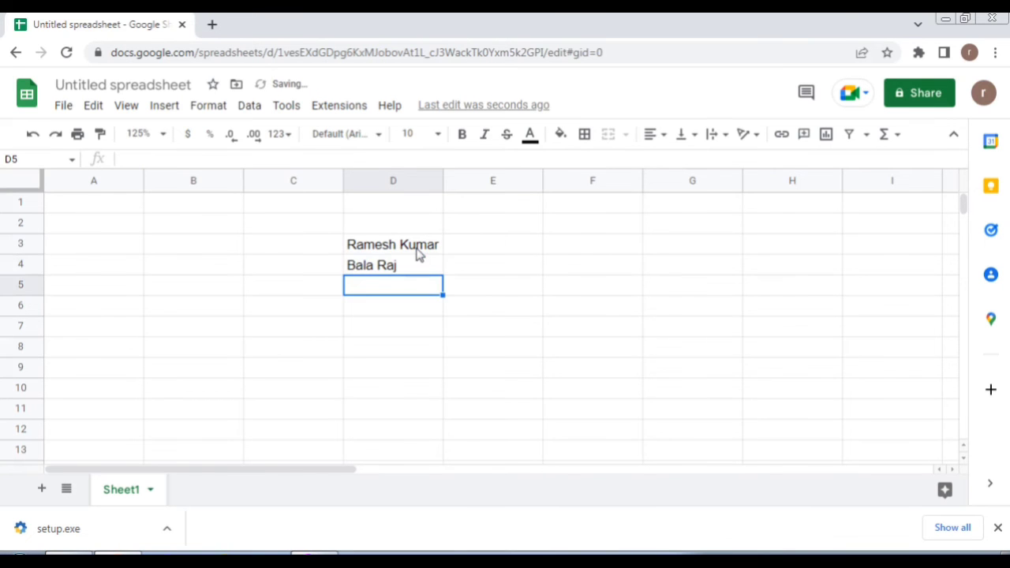
{"action": "type", "text": "Raj 200"}
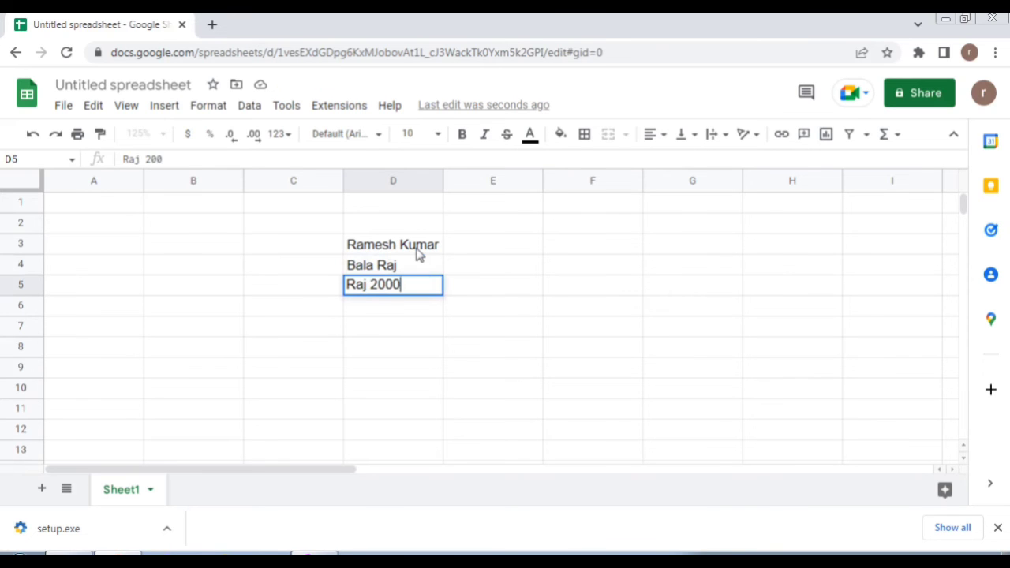
{"action": "type", "text": "0"}
{"action": "key", "text": "Tab"}
{"action": "left_click", "coordinate": [511, 245]}
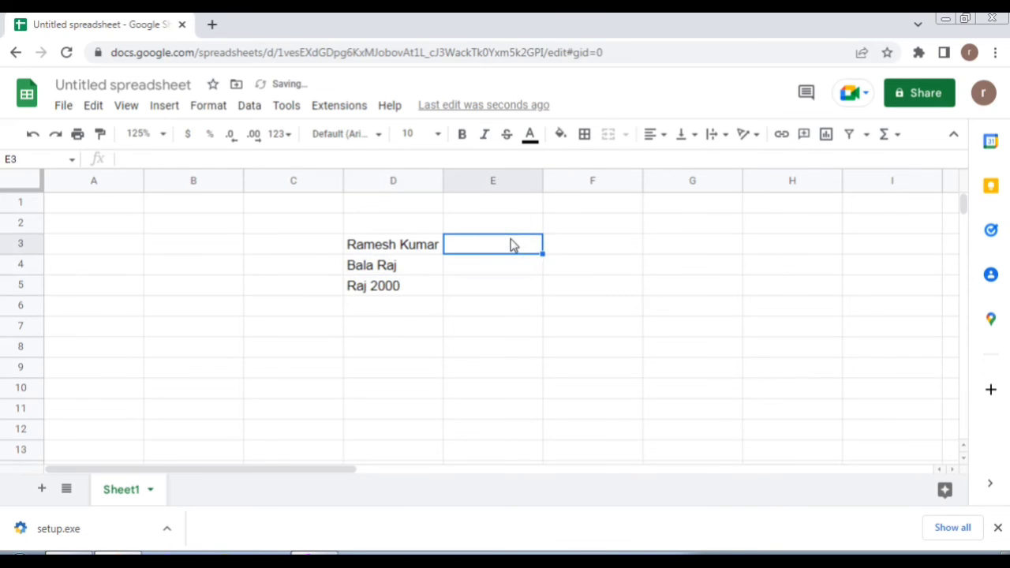
Enter the formula =split(D3," ") in E3 to split the full name at the space
{"action": "type", "text": "=spl"}
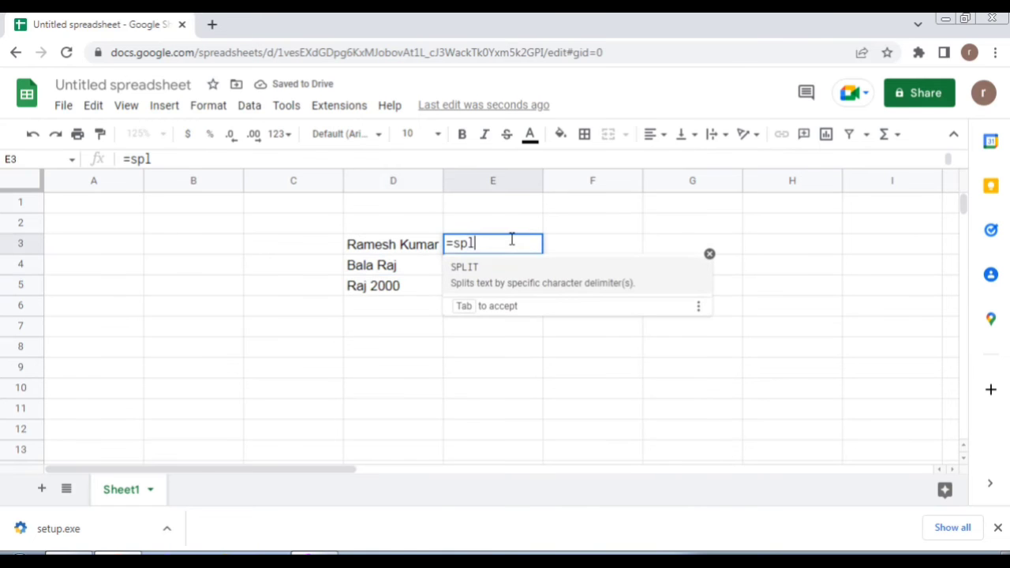
{"action": "type", "text": "it("}
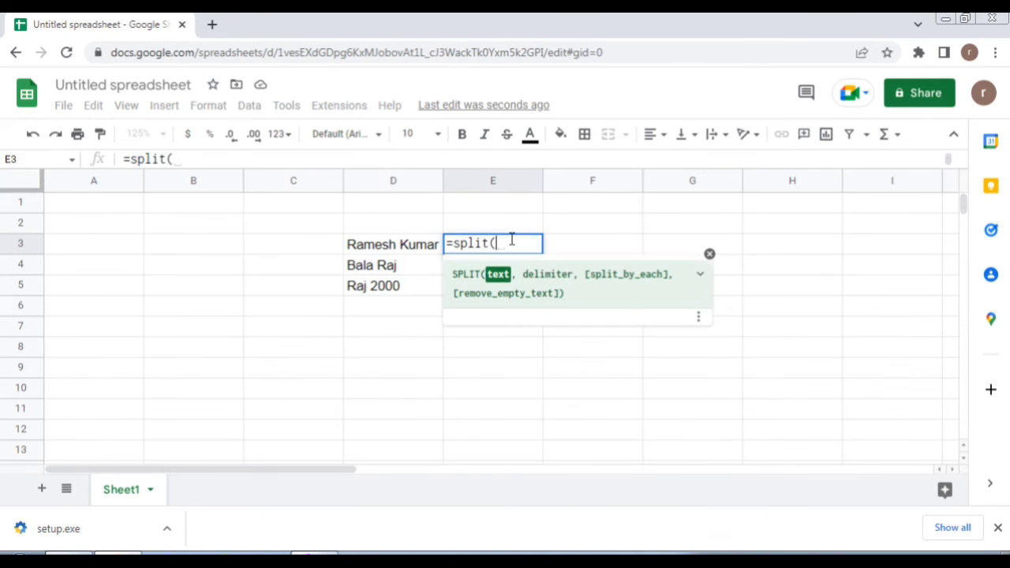
{"action": "left_click", "coordinate": [425, 245]}
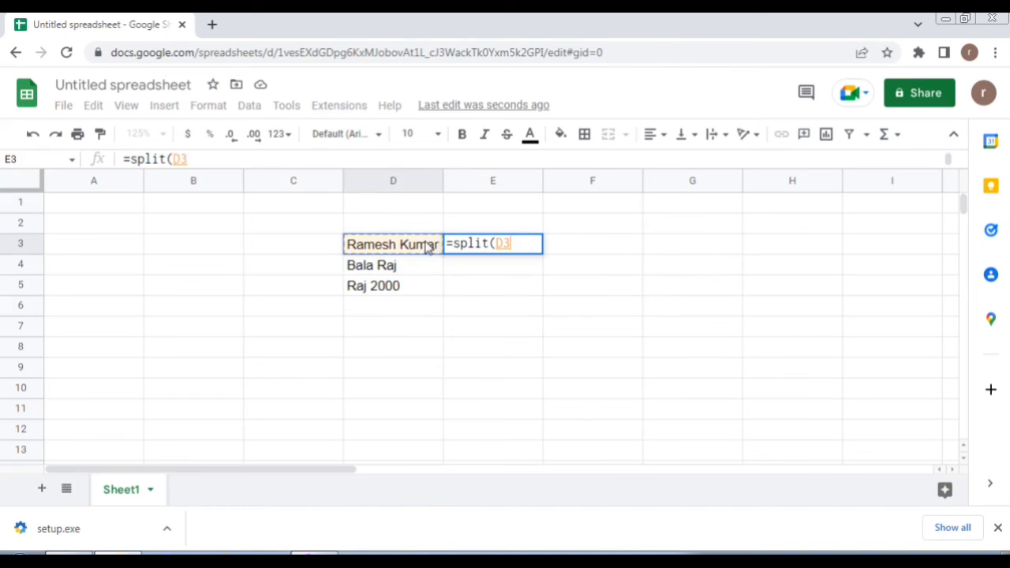
{"action": "type", "text": ","}
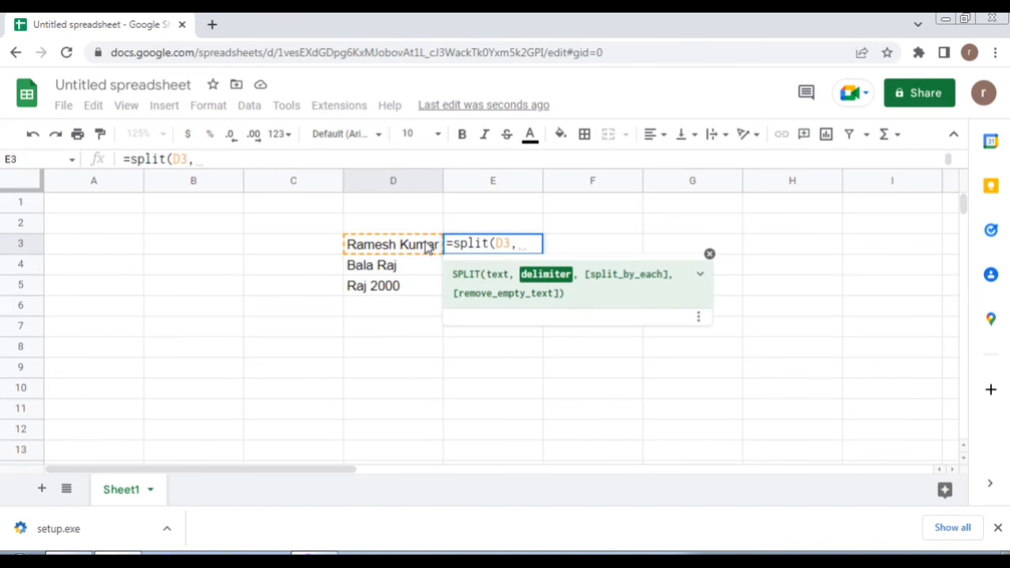
{"action": "type", "text": "\""}
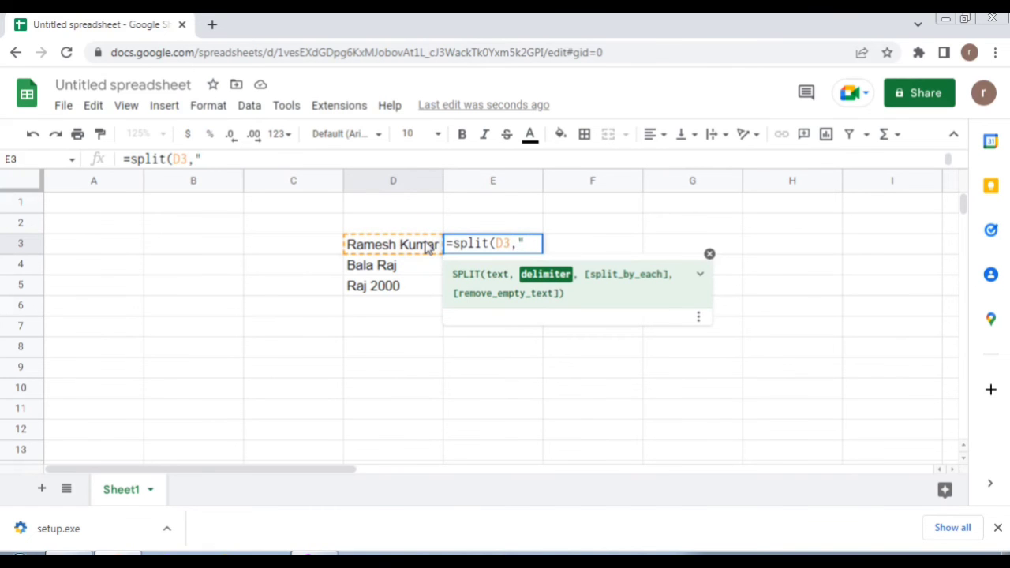
{"action": "type", "text": " \")"}
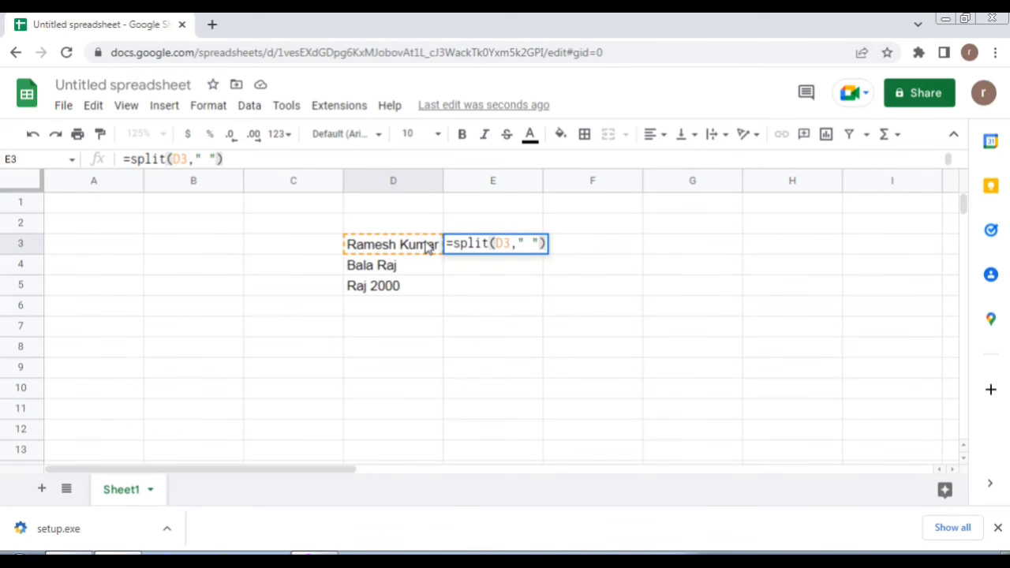
{"action": "key", "text": "Return"}
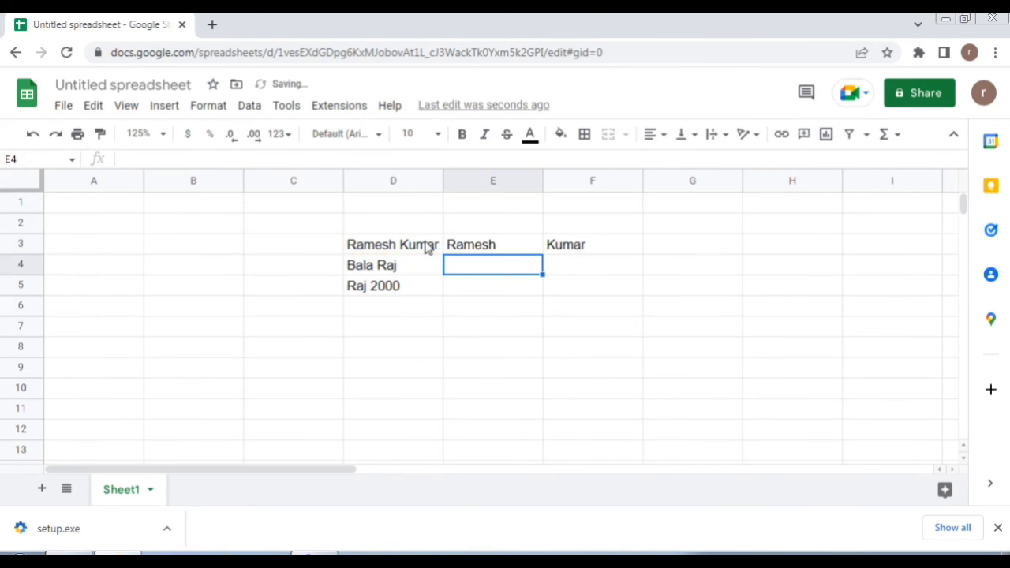
Fill the SPLIT formula from E3 down through E5 and check the copied formulas
{"action": "key", "text": "Up"}
{"action": "key", "text": "shift+Down"}
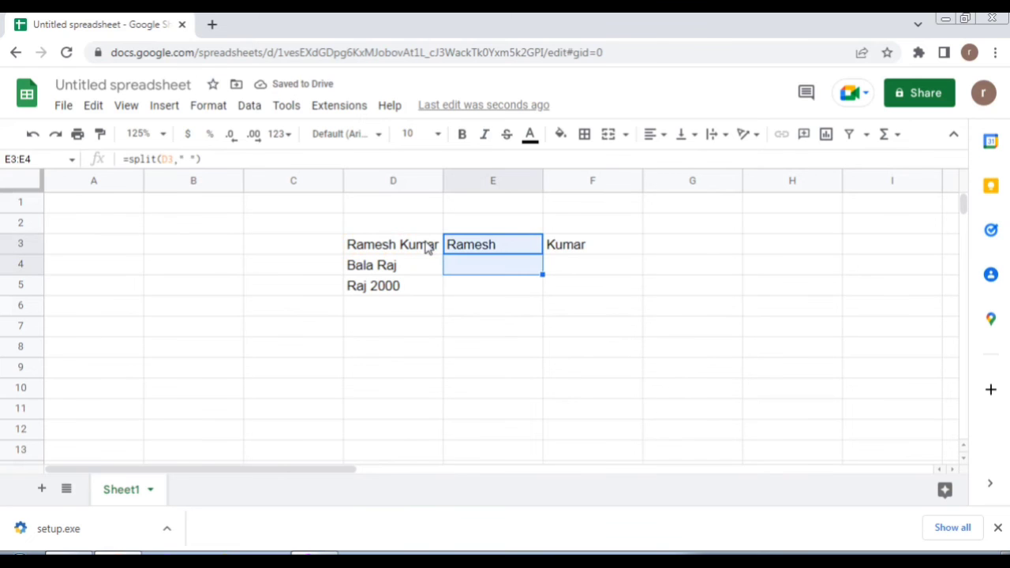
{"action": "key", "text": "shift+Down"}
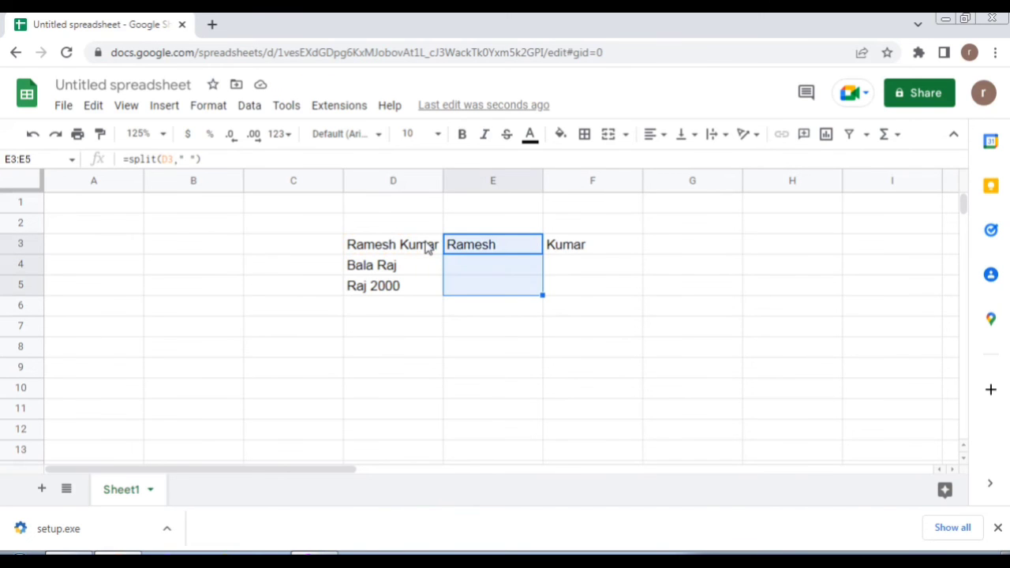
{"action": "key", "text": "ctrl+d"}
{"action": "left_click", "coordinate": [497, 285]}
{"action": "left_click", "coordinate": [483, 248]}
{"action": "left_click", "coordinate": [497, 265]}
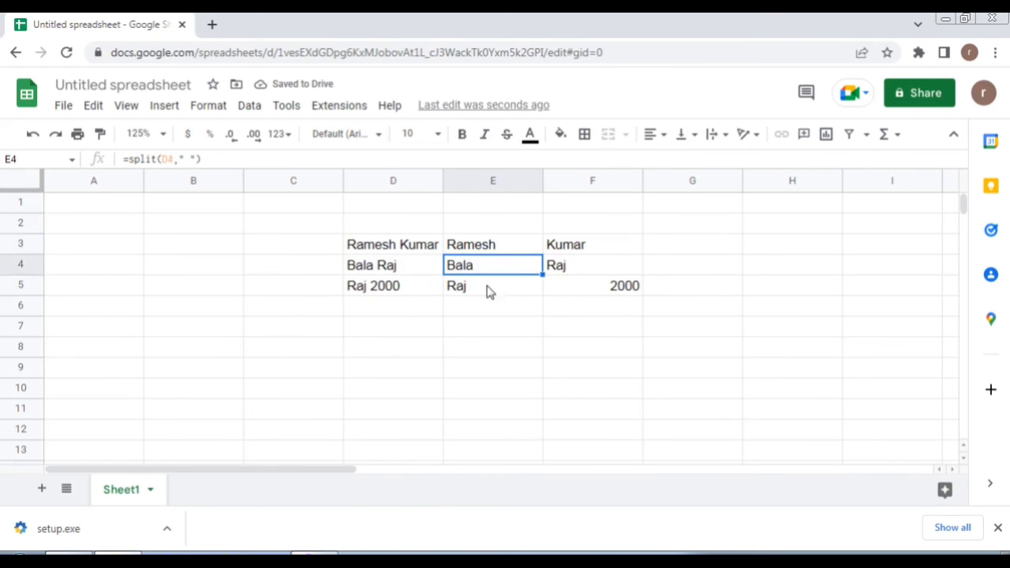
Enter a person's first name in D7 and surname in E7
{"action": "left_click", "coordinate": [483, 309]}
{"action": "left_click", "coordinate": [477, 330]}
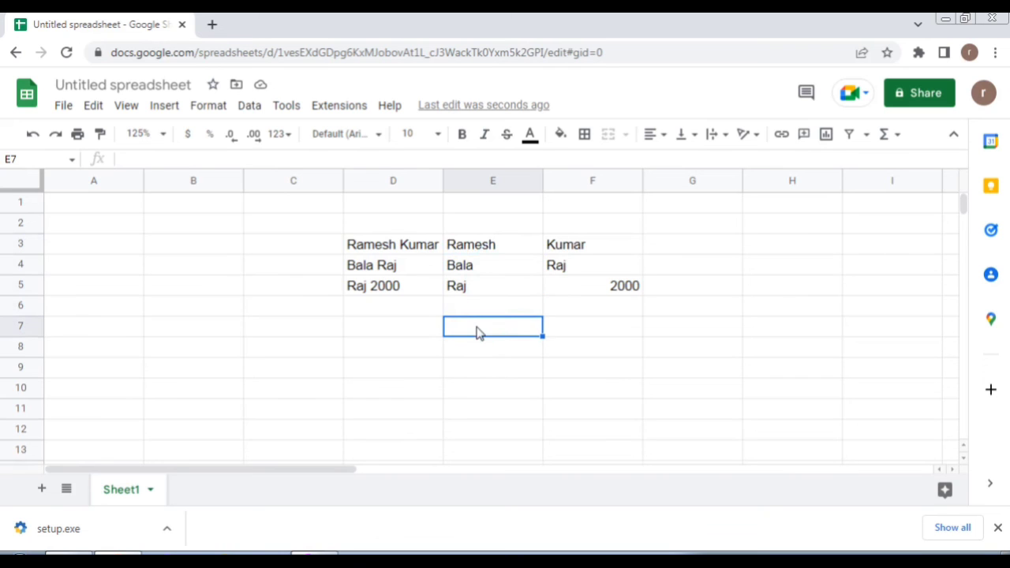
{"action": "key", "text": "Left"}
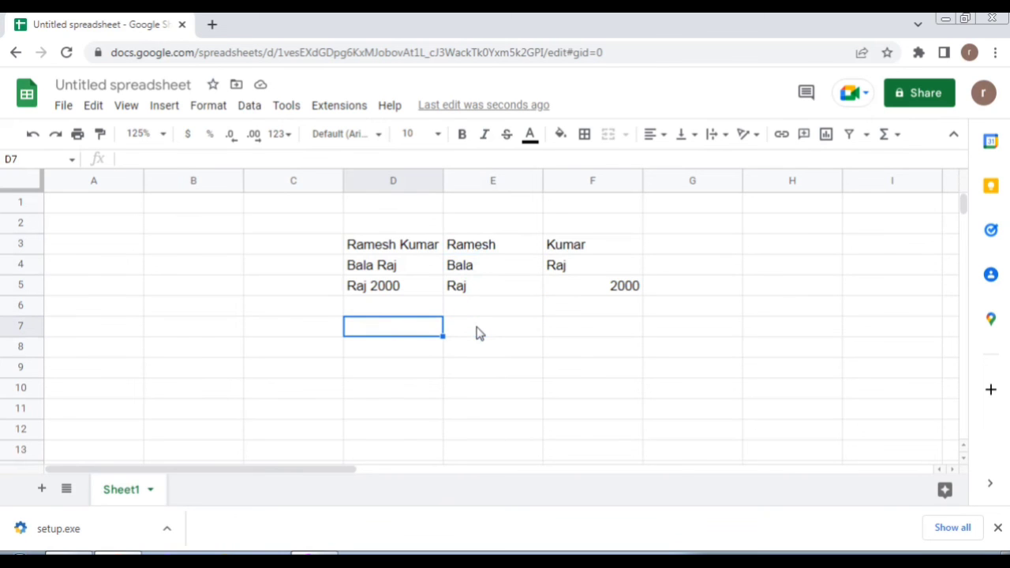
{"action": "type", "text": "Raj"}
{"action": "key", "text": "Tab"}
{"action": "type", "text": "Kumar"}
{"action": "key", "text": "Tab"}
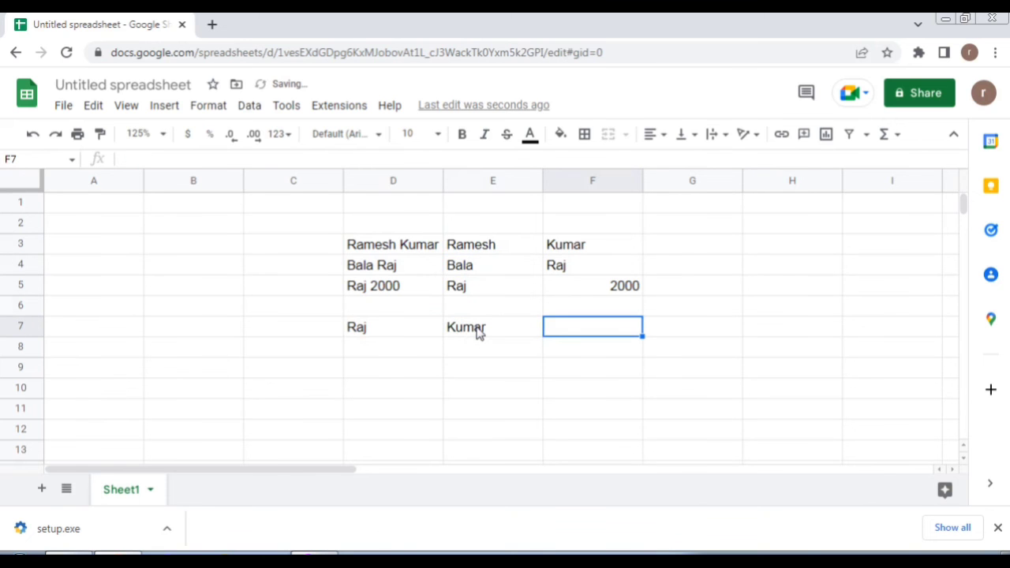
Enter the formula =concatenate(D7,E7) in F7 to join the first name and surname
{"action": "type", "text": "="}
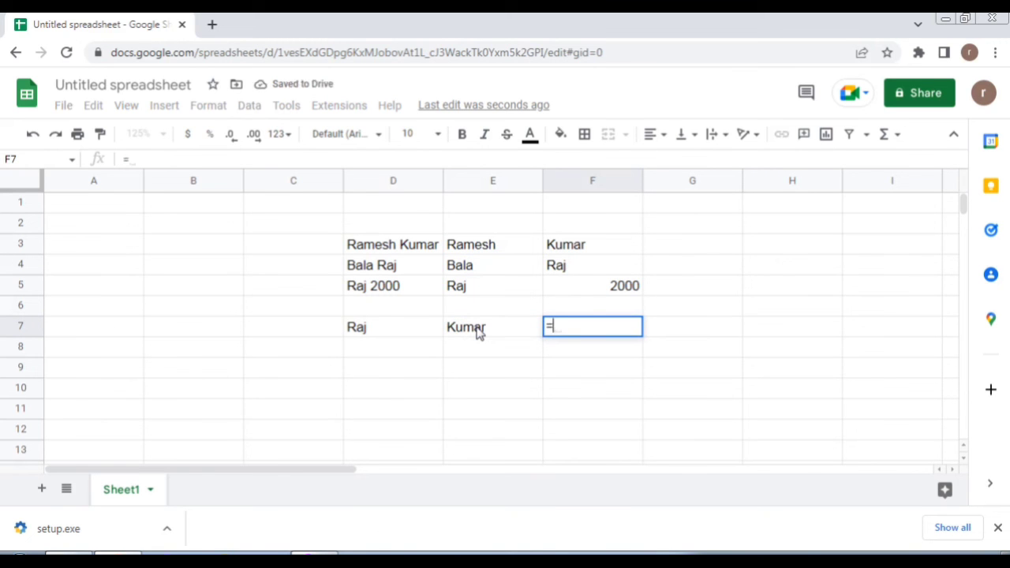
{"action": "type", "text": "concate"}
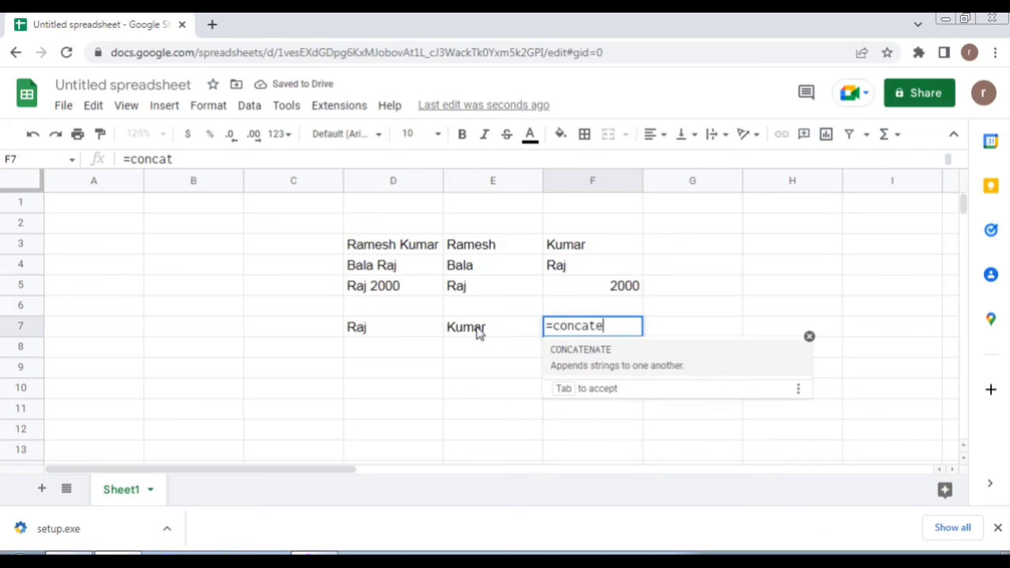
{"action": "type", "text": "nate("}
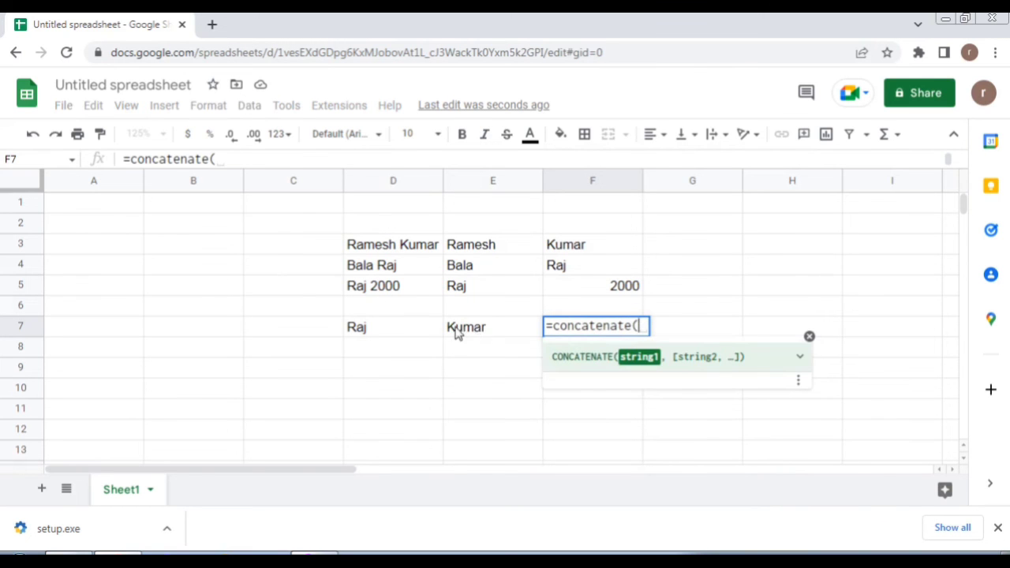
{"action": "left_click", "coordinate": [404, 328]}
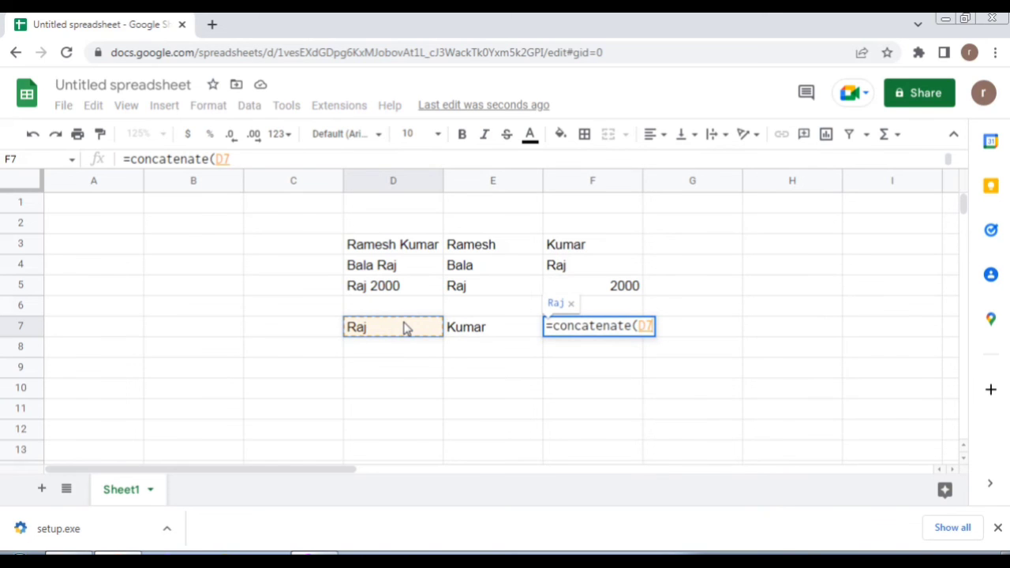
{"action": "type", "text": ","}
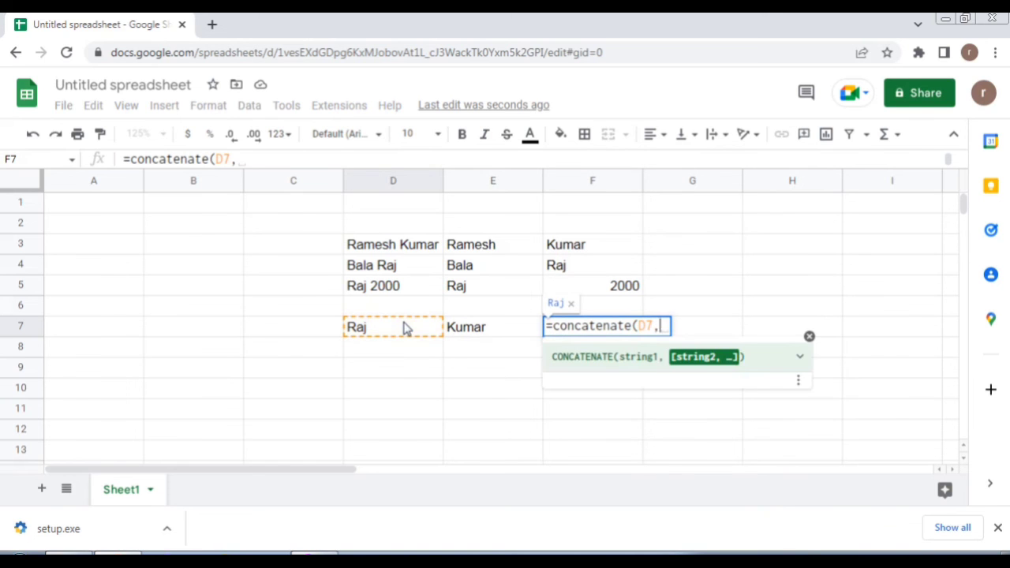
{"action": "left_click", "coordinate": [467, 334]}
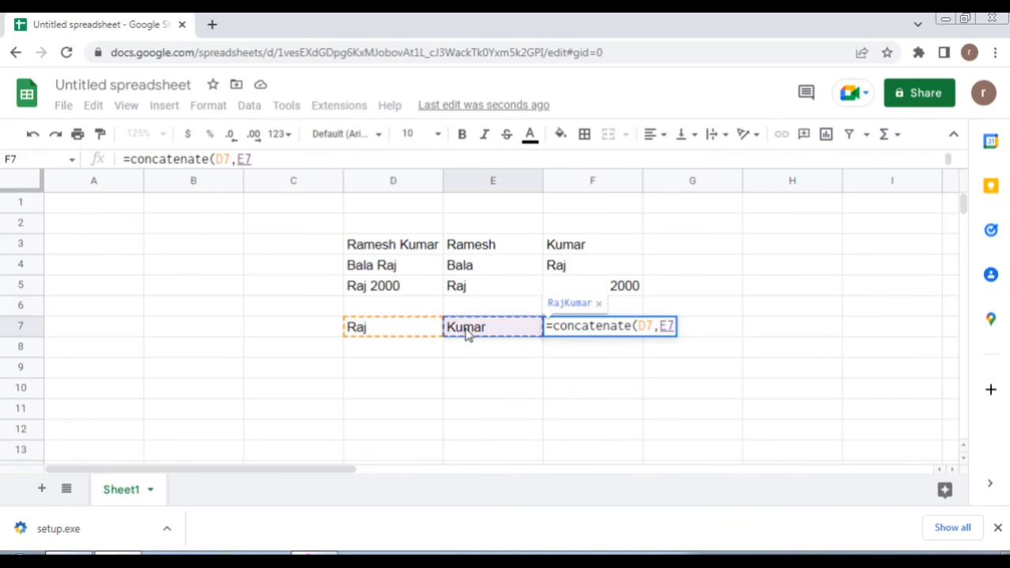
{"action": "key", "text": "Return"}
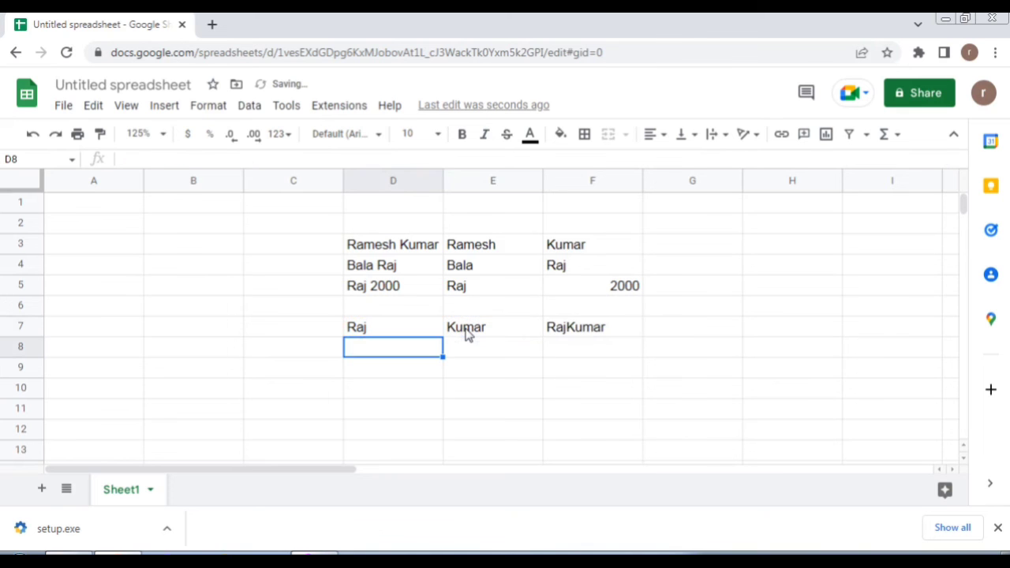
Add a hyphen separator to the F7 formula, making it =concatenate(D7,"-",E7), and select the cell again
{"action": "left_click", "coordinate": [620, 333]}
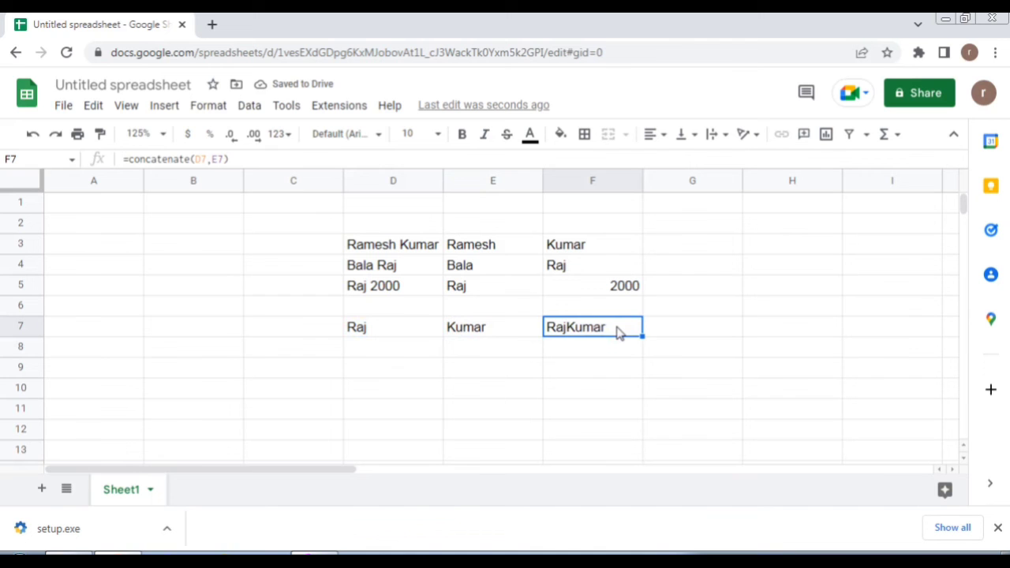
{"action": "double_click", "coordinate": [619, 332]}
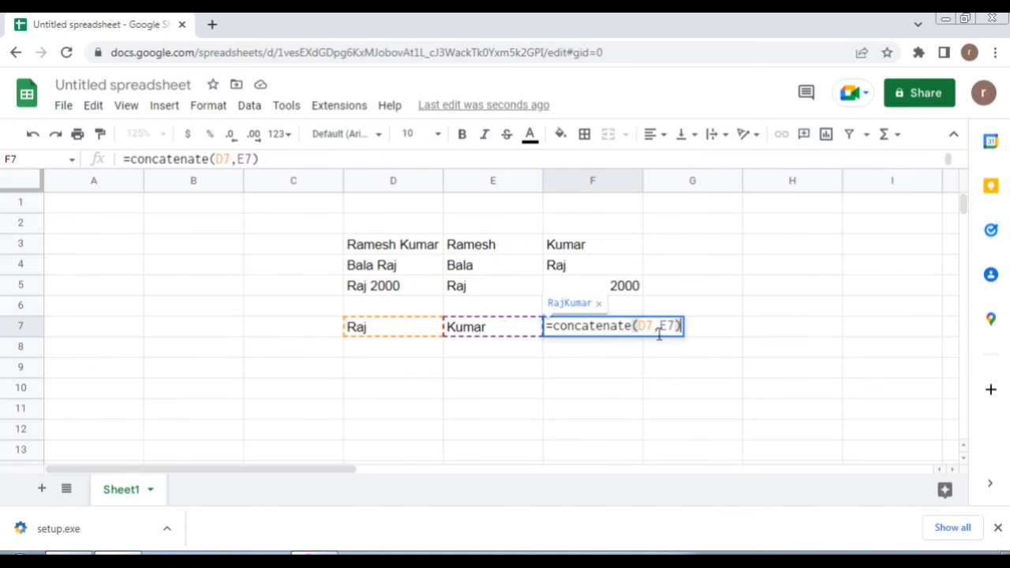
{"action": "left_click", "coordinate": [658, 326]}
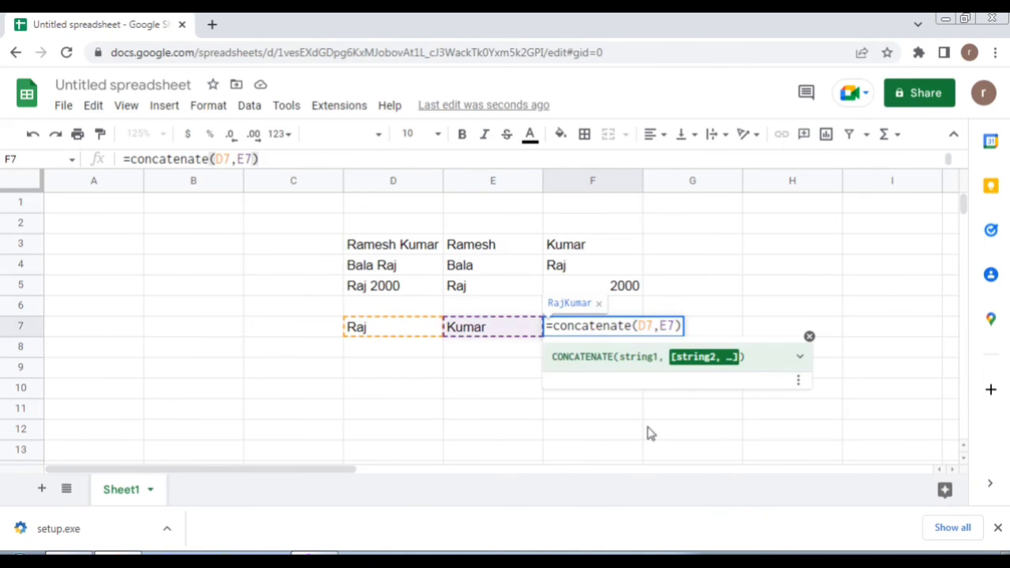
{"action": "type", "text": "\"-\""}
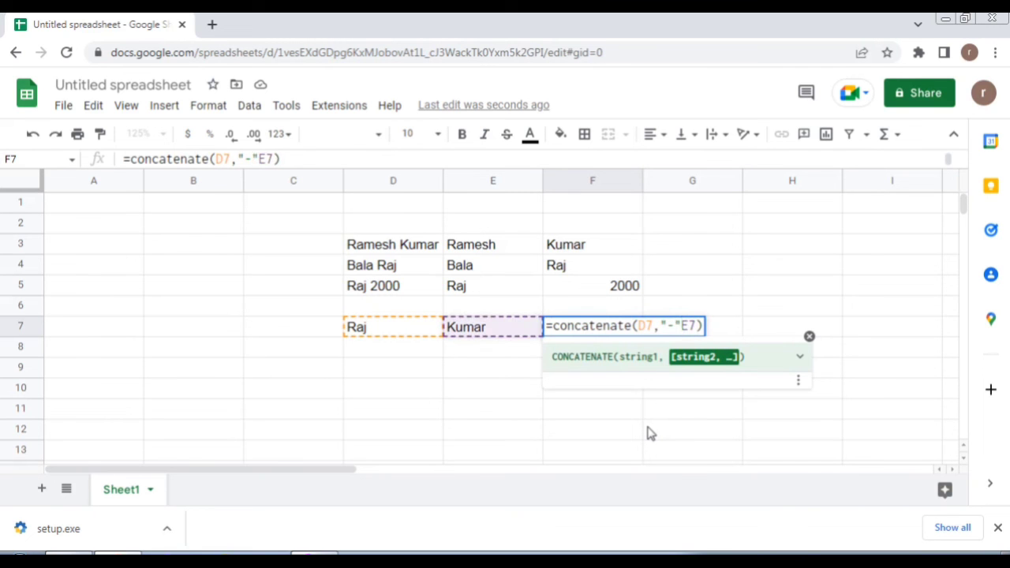
{"action": "type", "text": ","}
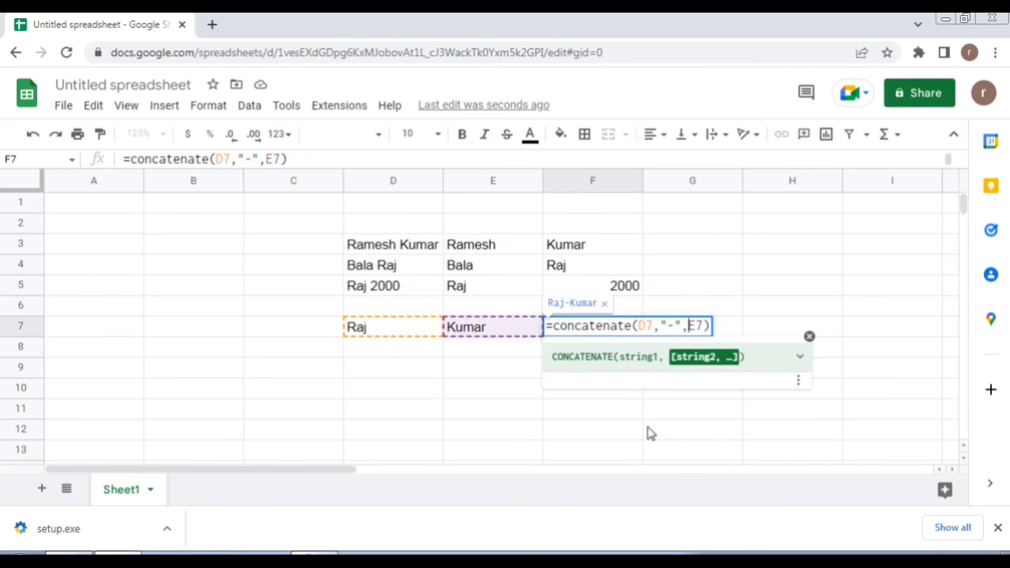
{"action": "key", "text": "Return"}
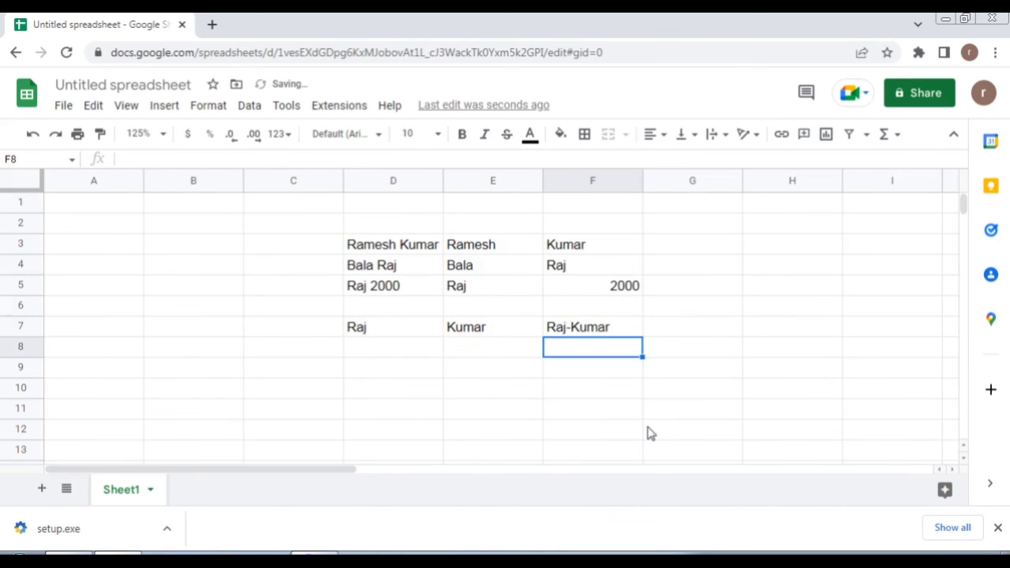
{"action": "left_click", "coordinate": [587, 329]}
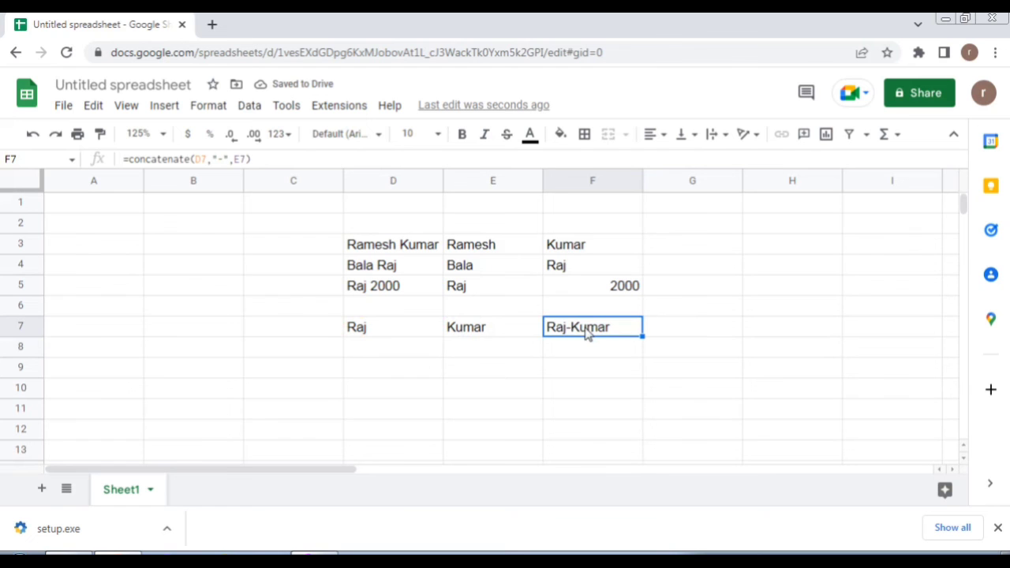
Enter another person's first name in D8 and surname in E8
{"action": "left_click", "coordinate": [430, 349]}
{"action": "type", "text": "bala"}
{"action": "key", "text": "Tab"}
{"action": "type", "text": "kumar"}
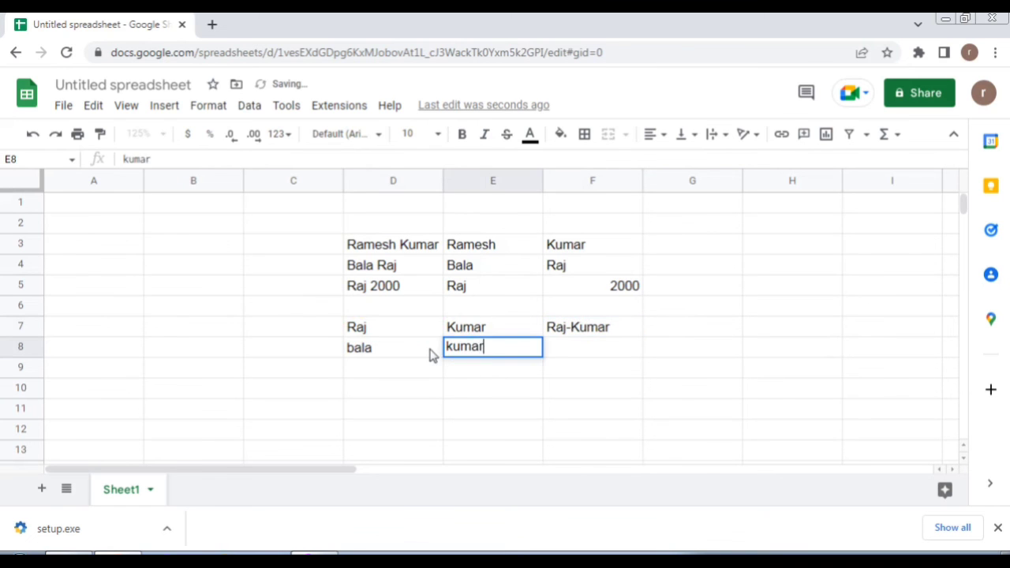
{"action": "key", "text": "Tab"}
Fill the hyphenated CONCATENATE formula from F7 down to F8 and select F8
{"action": "key", "text": "Up"}
{"action": "key", "text": "shift+Down"}
{"action": "key", "text": "ctrl+d"}
{"action": "key", "text": "Down"}
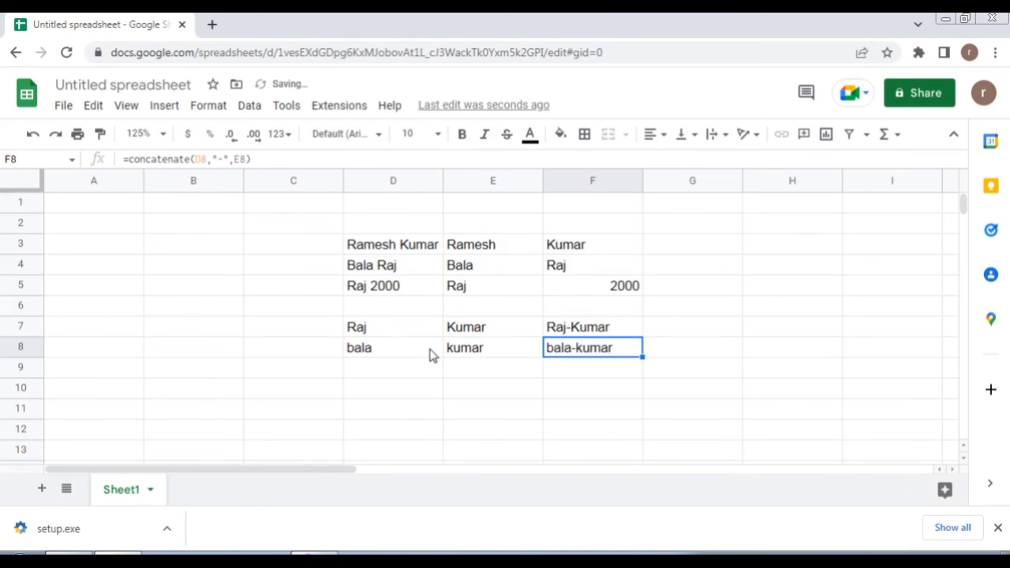